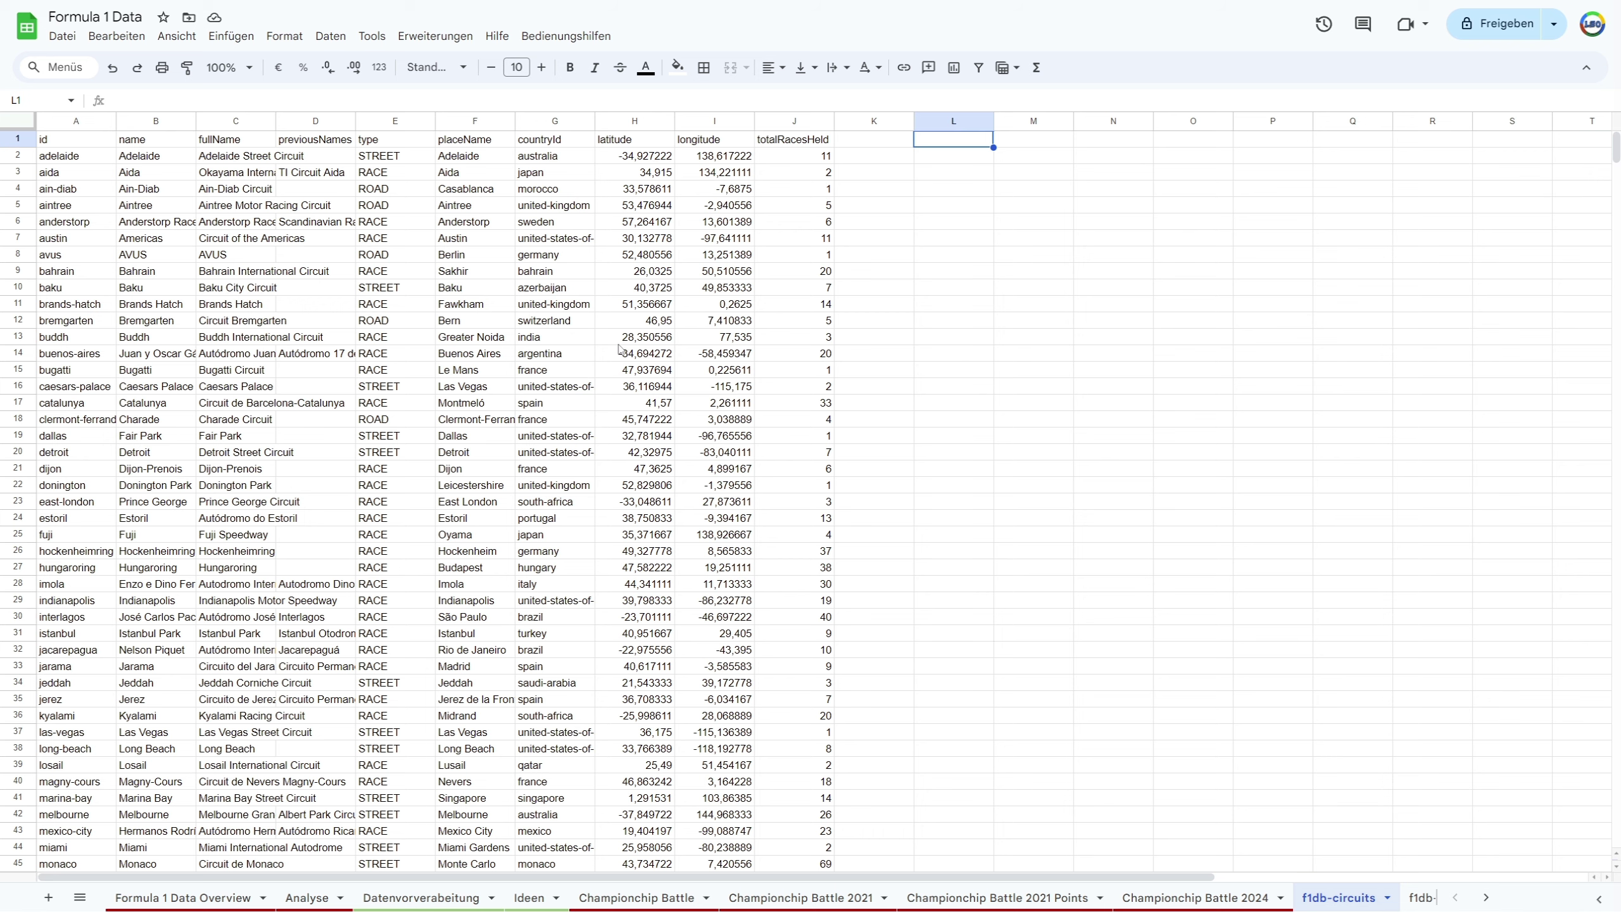
# Browse the f1db-circuits table and select the header row with the column names
pyautogui.scroll(-3, 587, 333)
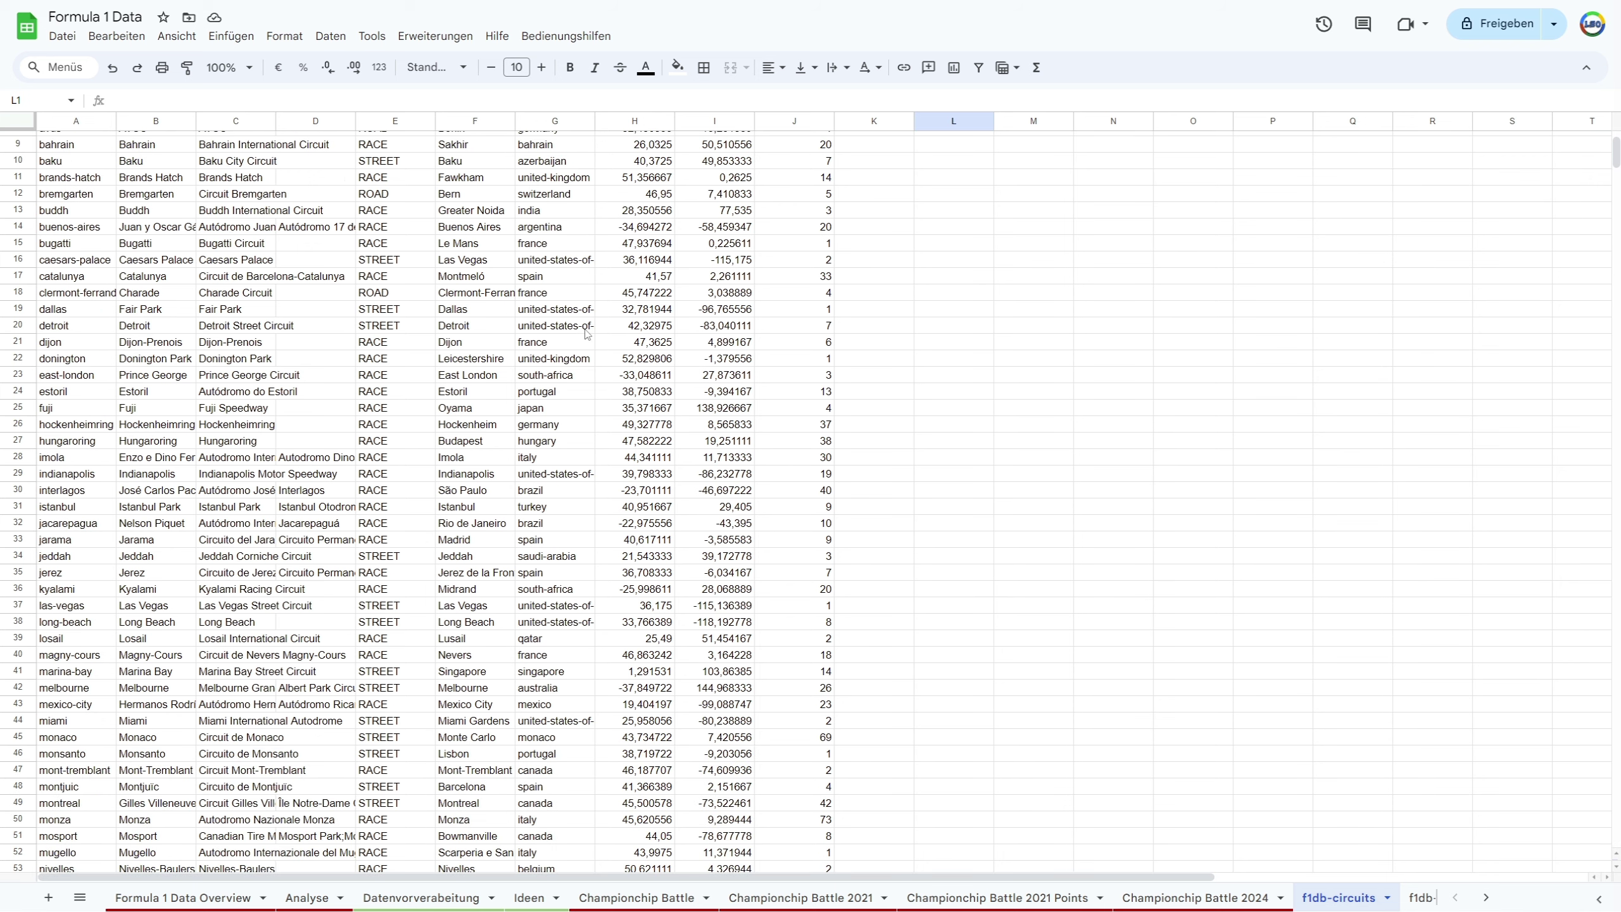
pyautogui.scroll(-3, 587, 333)
pyautogui.scroll(10, 585, 332)
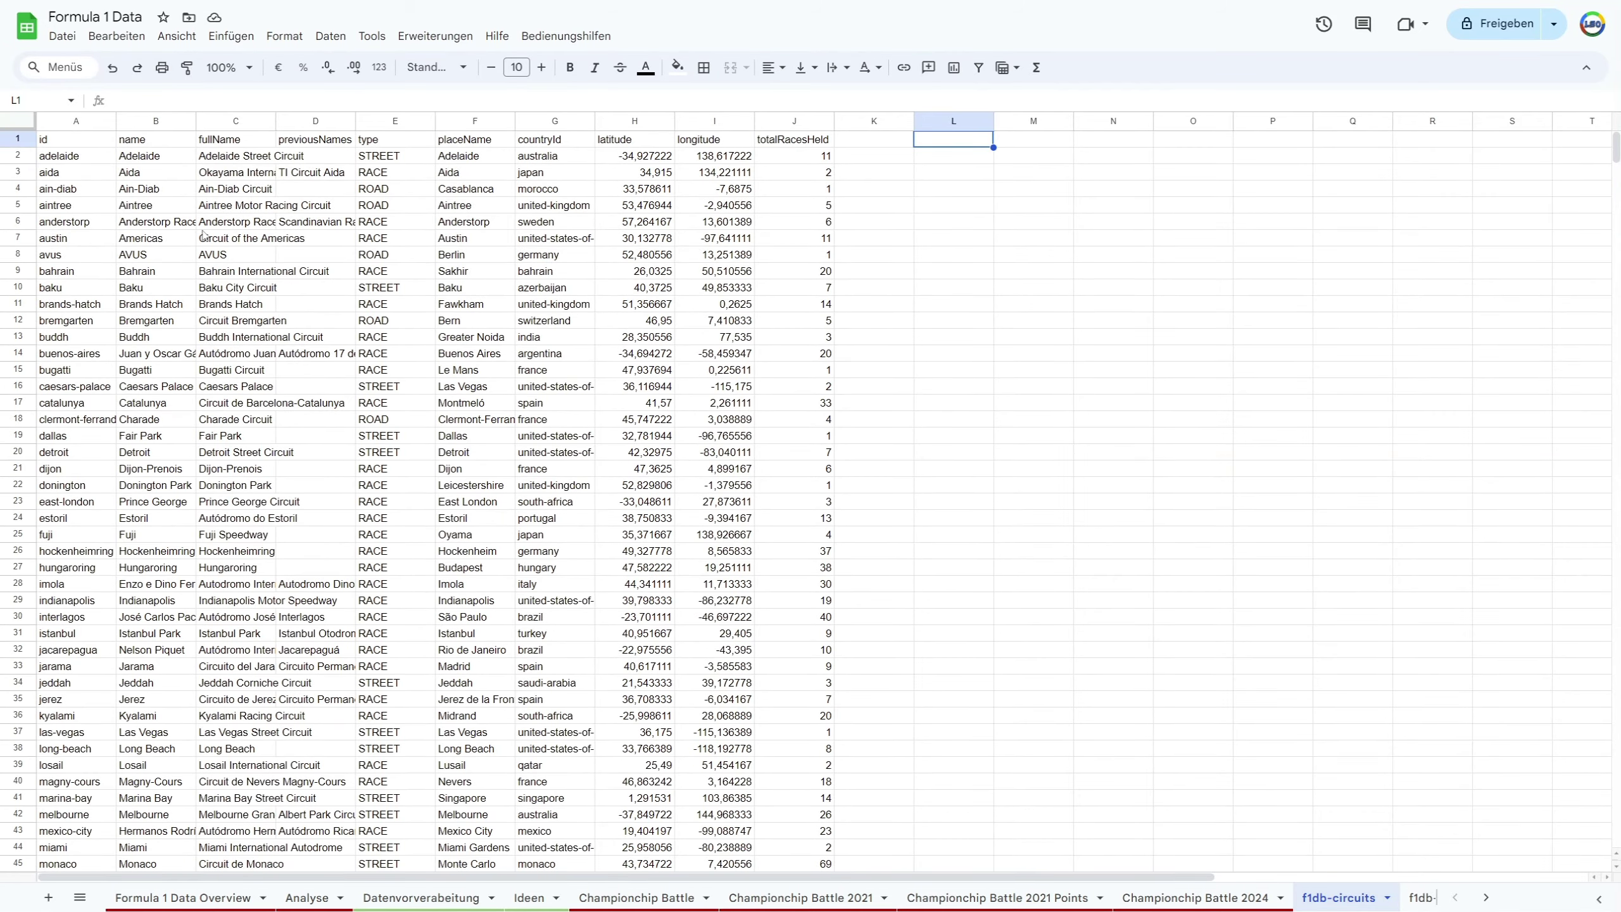
pyautogui.scroll(-10, 211, 288)
pyautogui.scroll(-5, 223, 348)
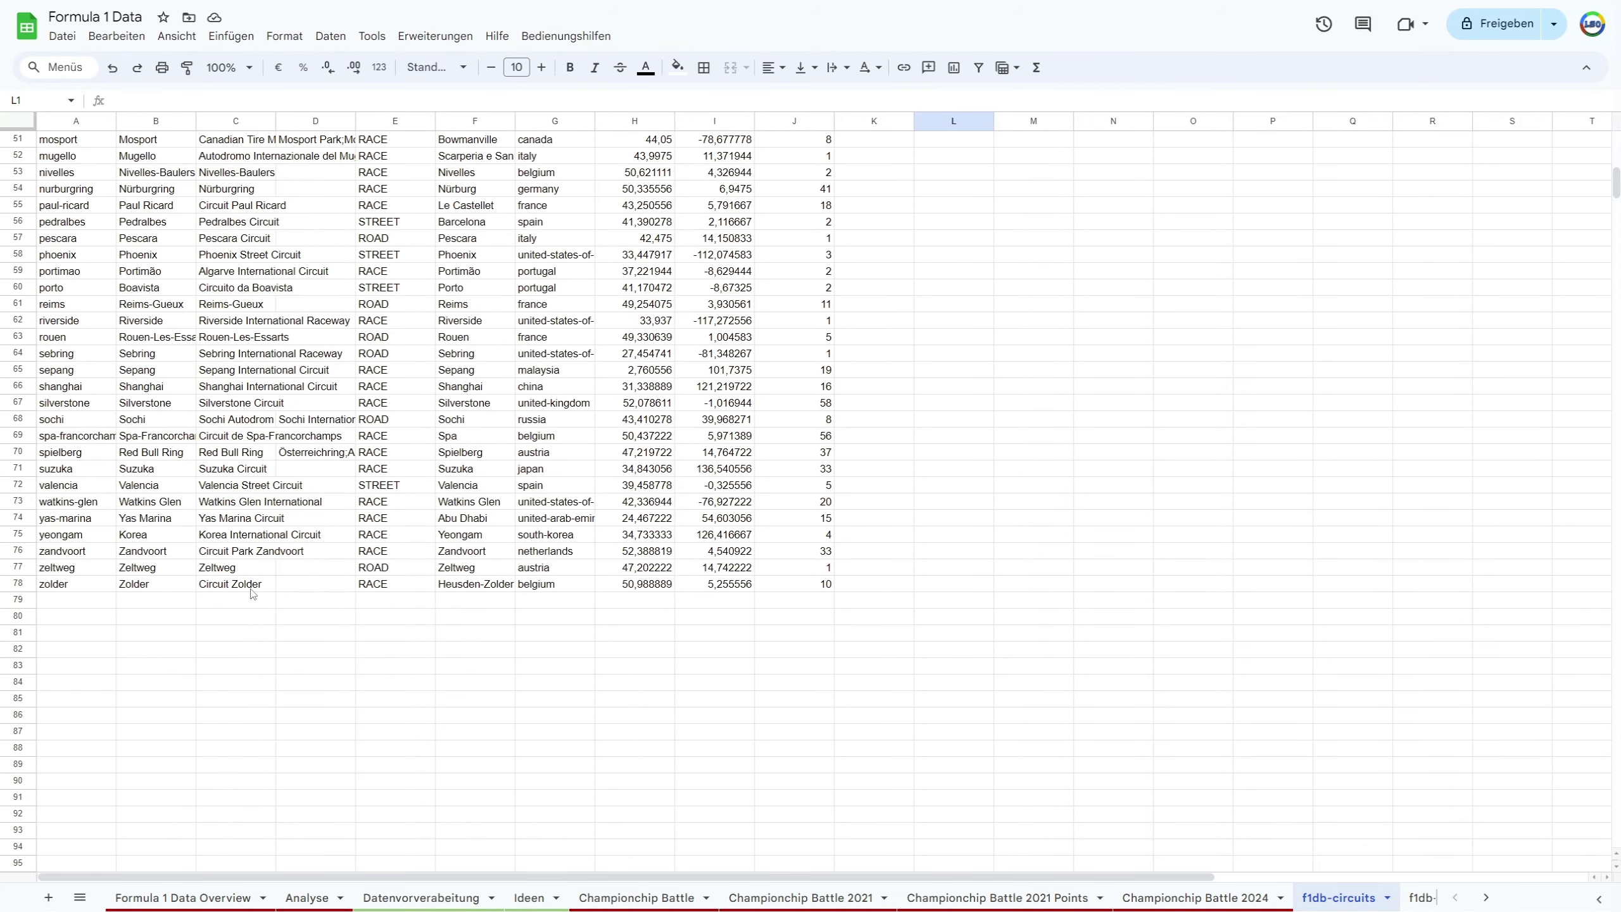
pyautogui.scroll(8, 258, 590)
pyautogui.scroll(7, 263, 590)
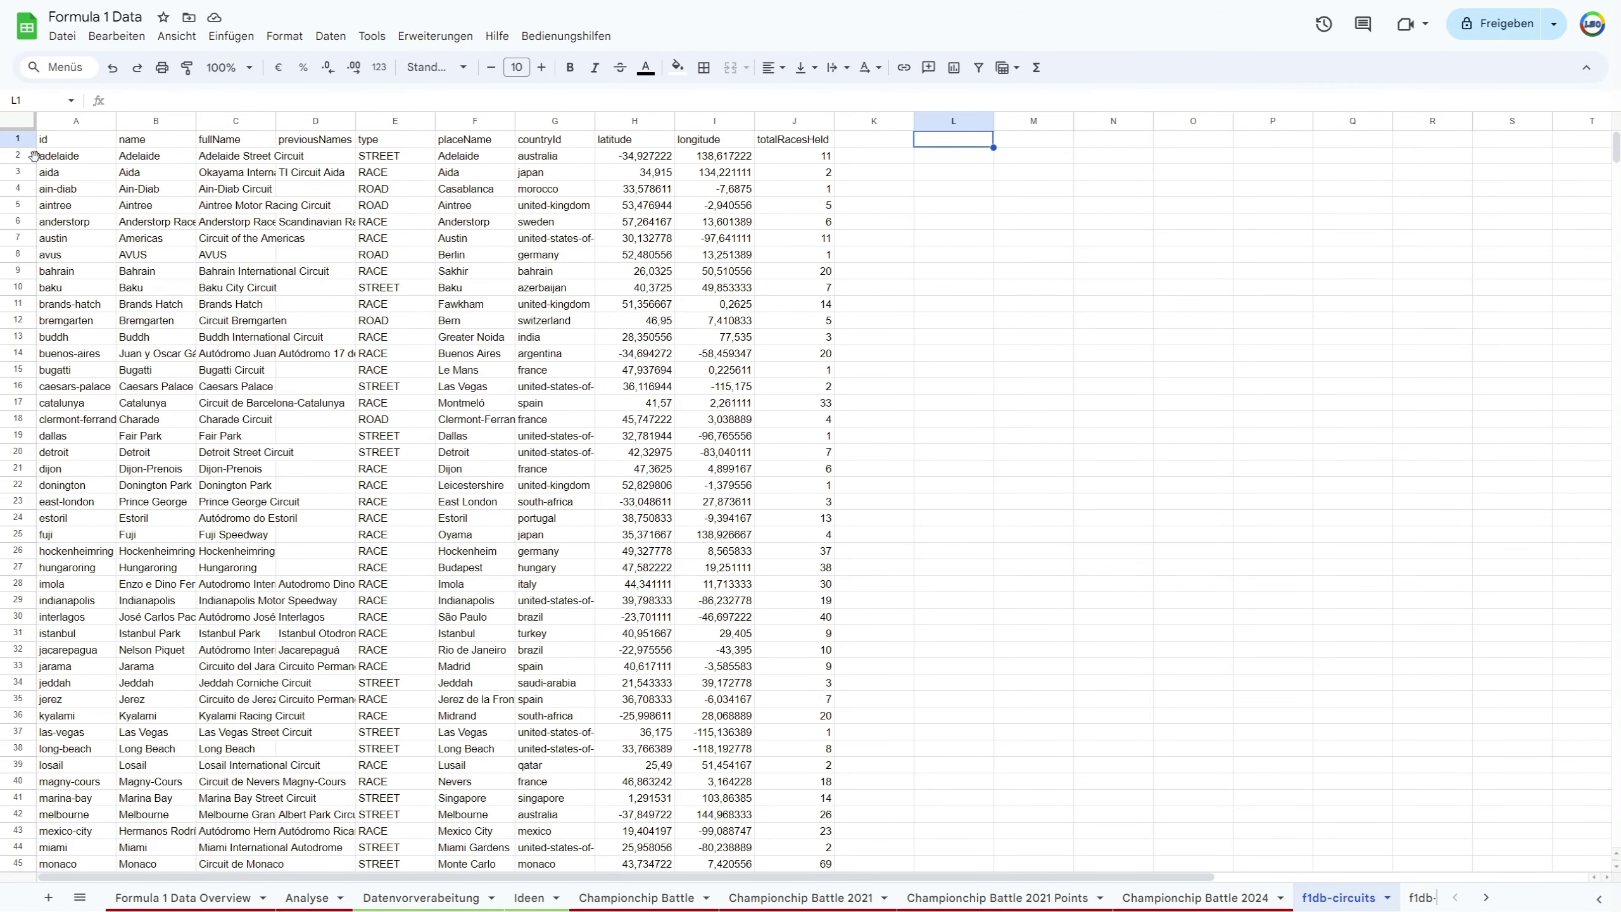
pyautogui.click(16, 139)
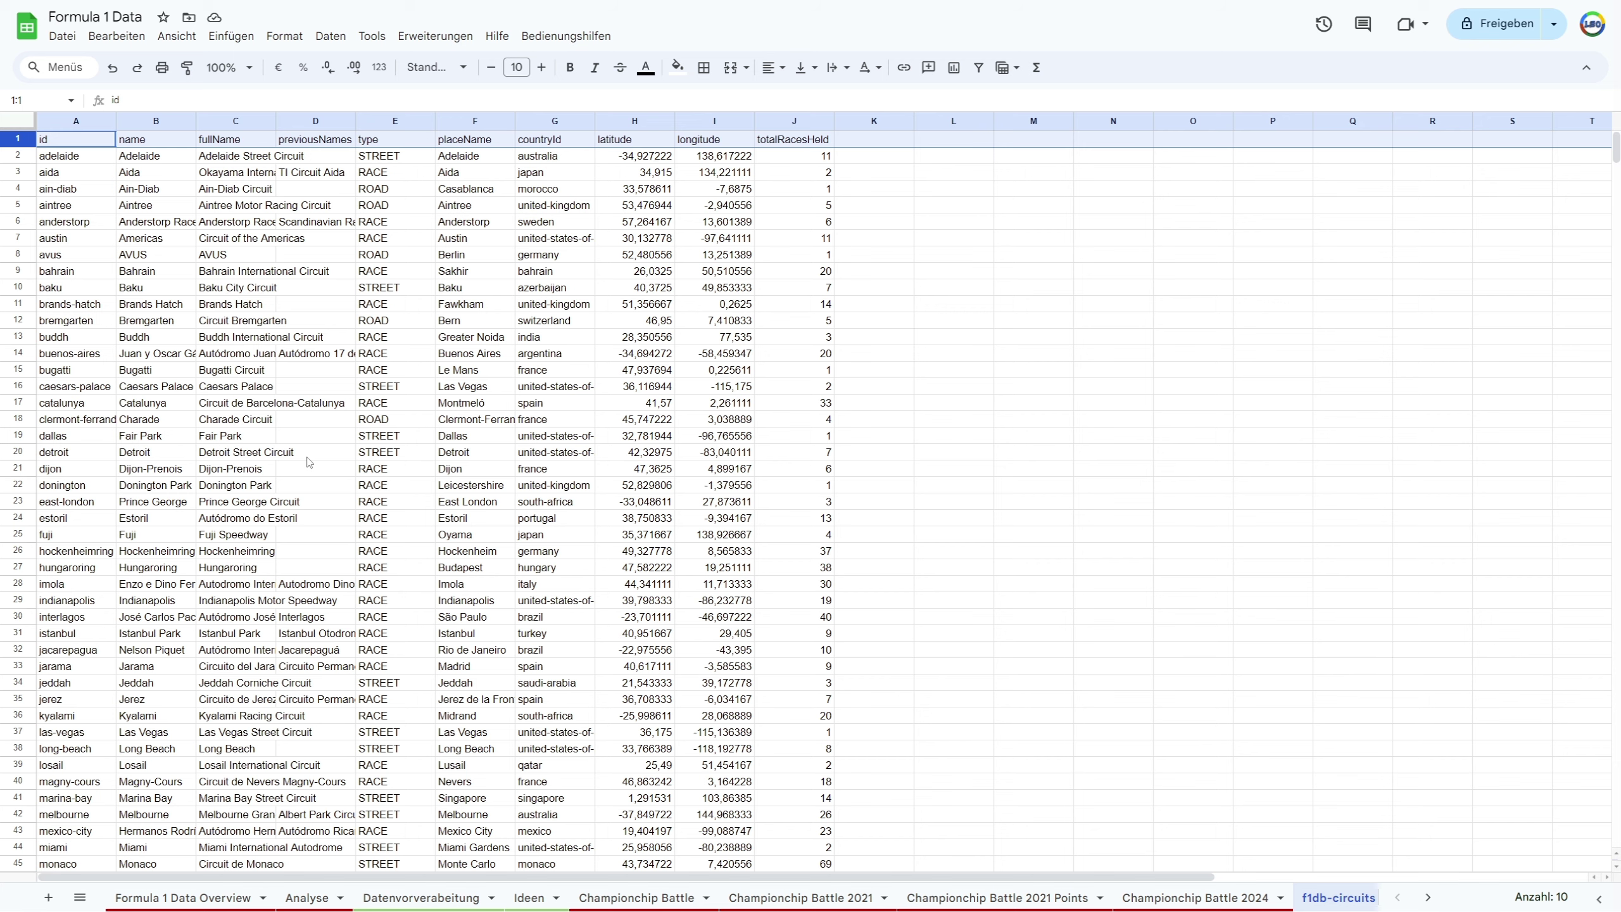
pyautogui.scroll(-8, 312, 461)
pyautogui.scroll(-3, 315, 461)
pyautogui.scroll(-1, 369, 628)
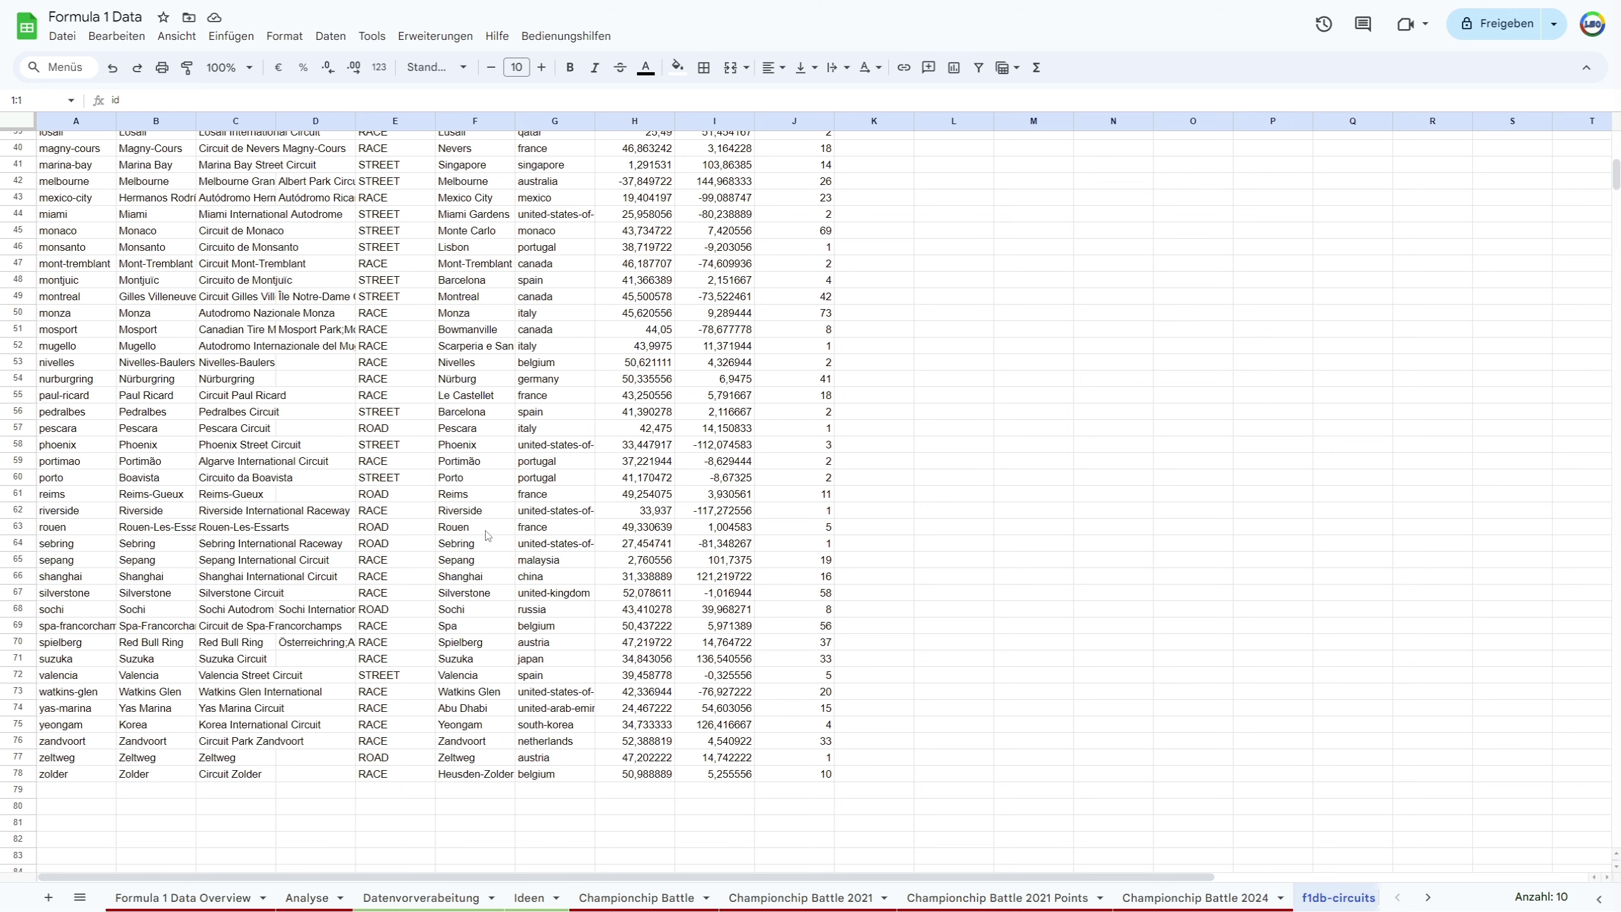
pyautogui.scroll(-3, 472, 536)
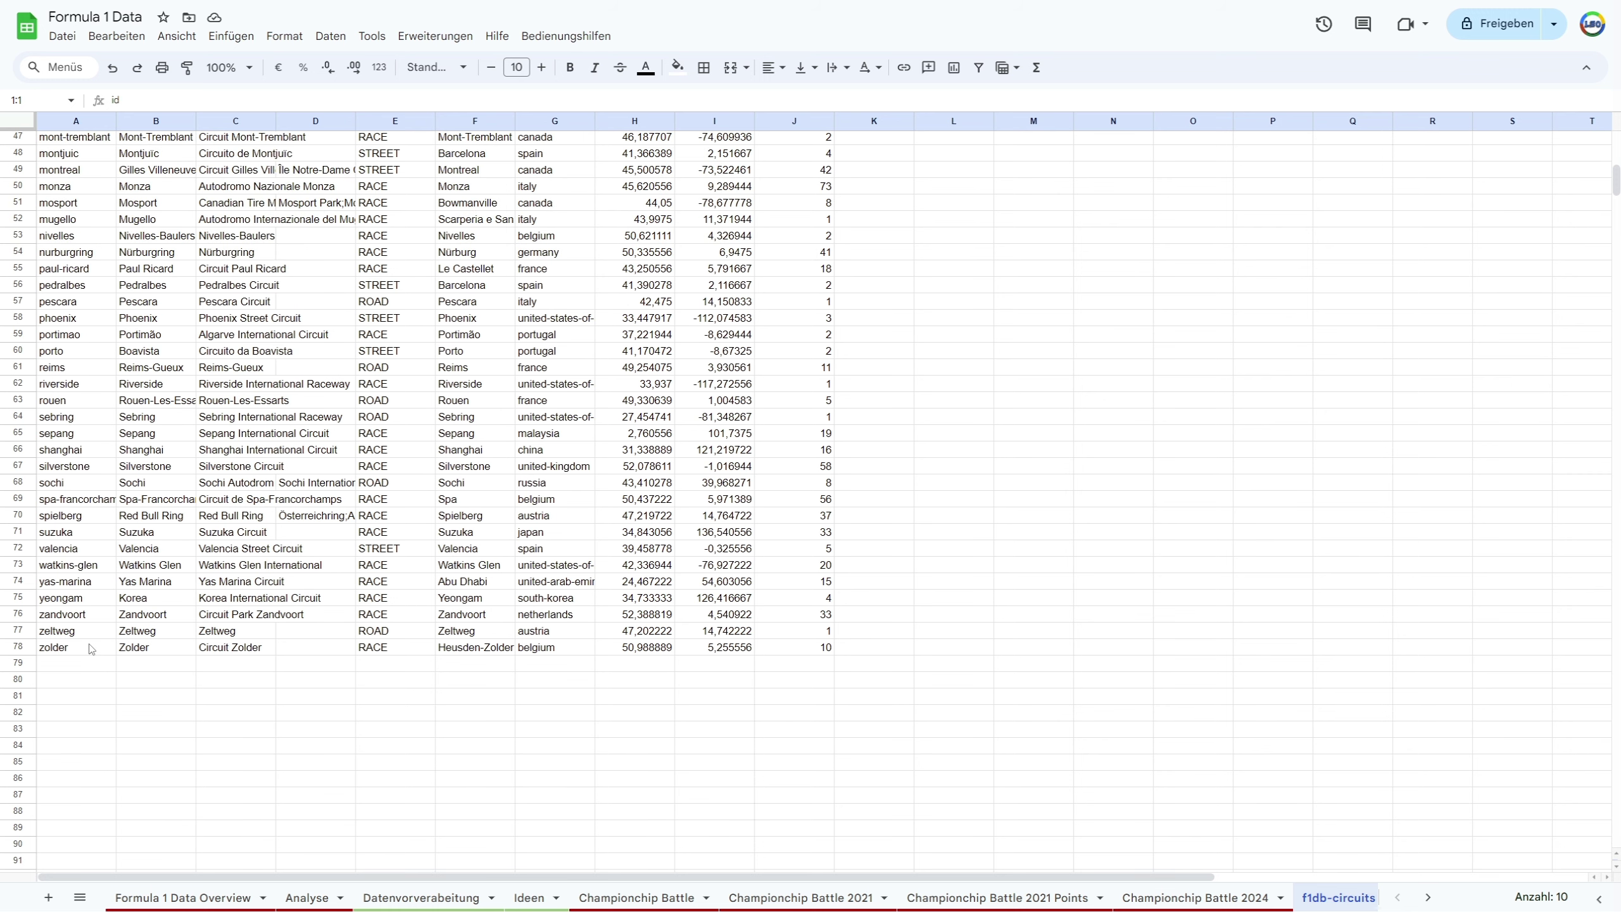
# Copy the zandvoort, zeltweg and zolder rows 76–78 and paste them into rows 79–81
pyautogui.click(18, 646)
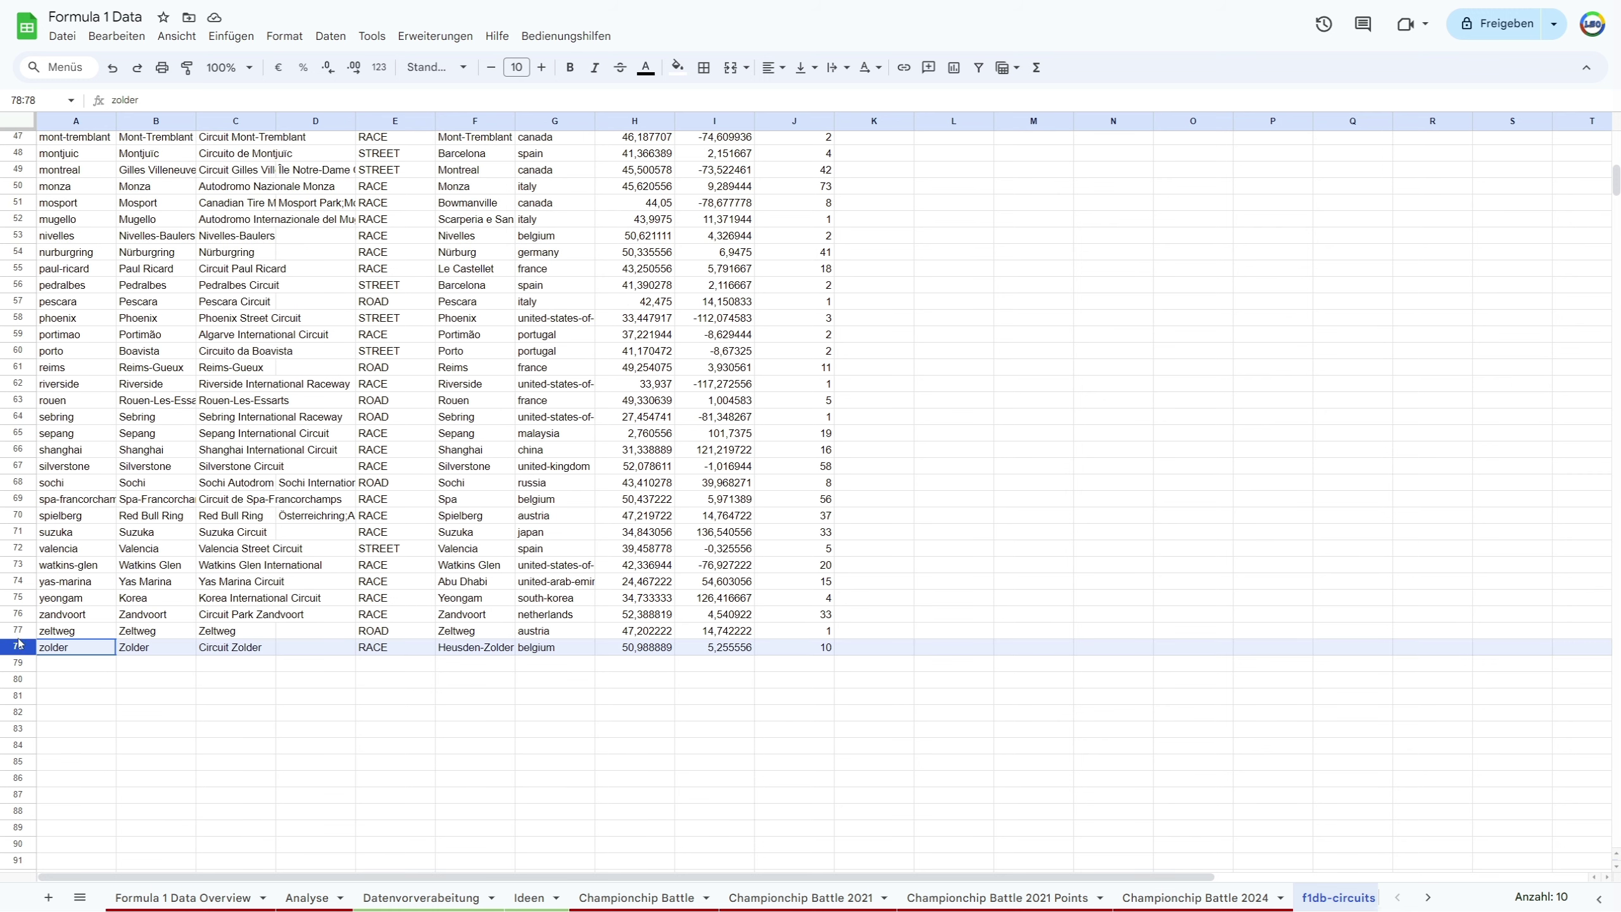
pyautogui.keyDown('shift'); pyautogui.click(17, 613); pyautogui.keyUp('shift')
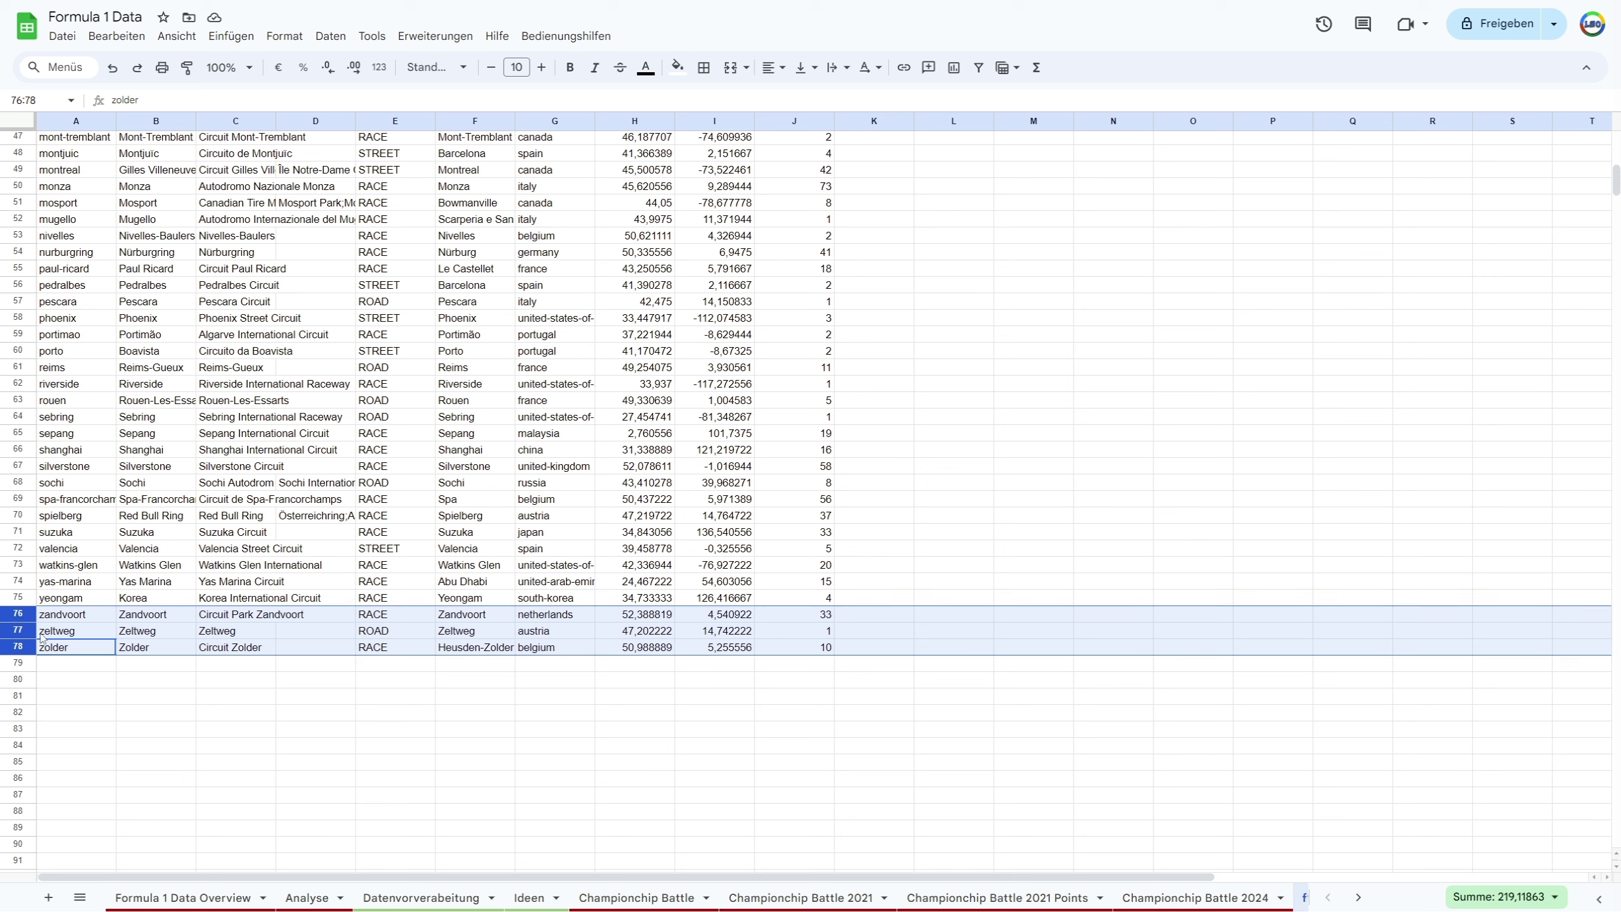
pyautogui.hotkey('ctrl', 'c')
pyautogui.click(66, 667)
pyautogui.hotkey('ctrl', 'v')
pyautogui.click(264, 713)
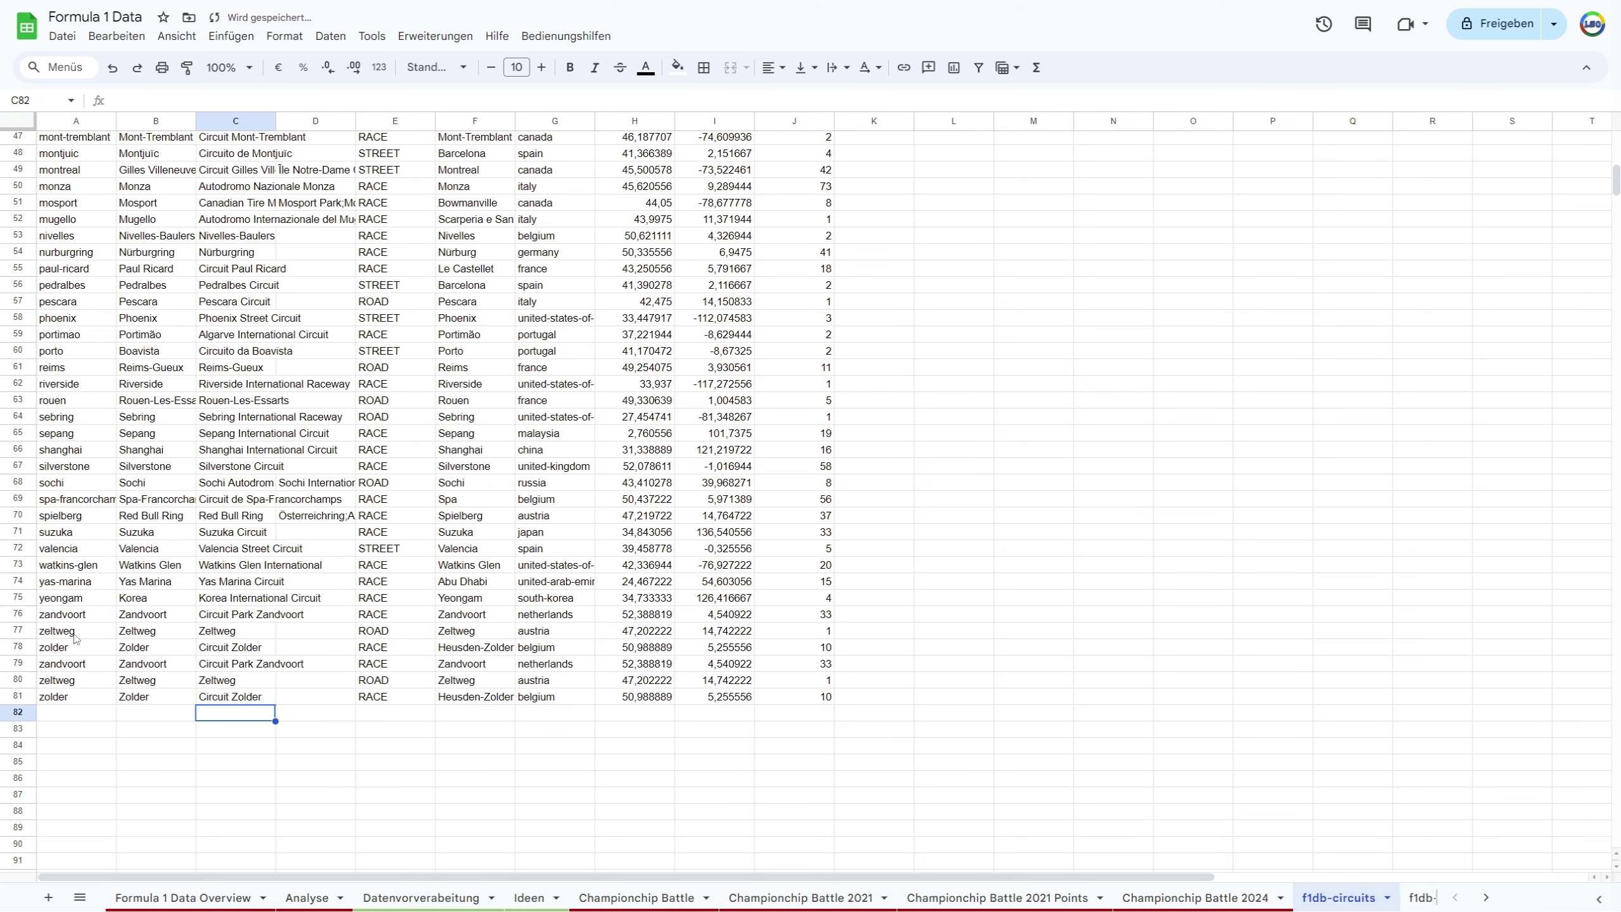
pyautogui.moveTo(30, 615); pyautogui.dragTo(24, 693)
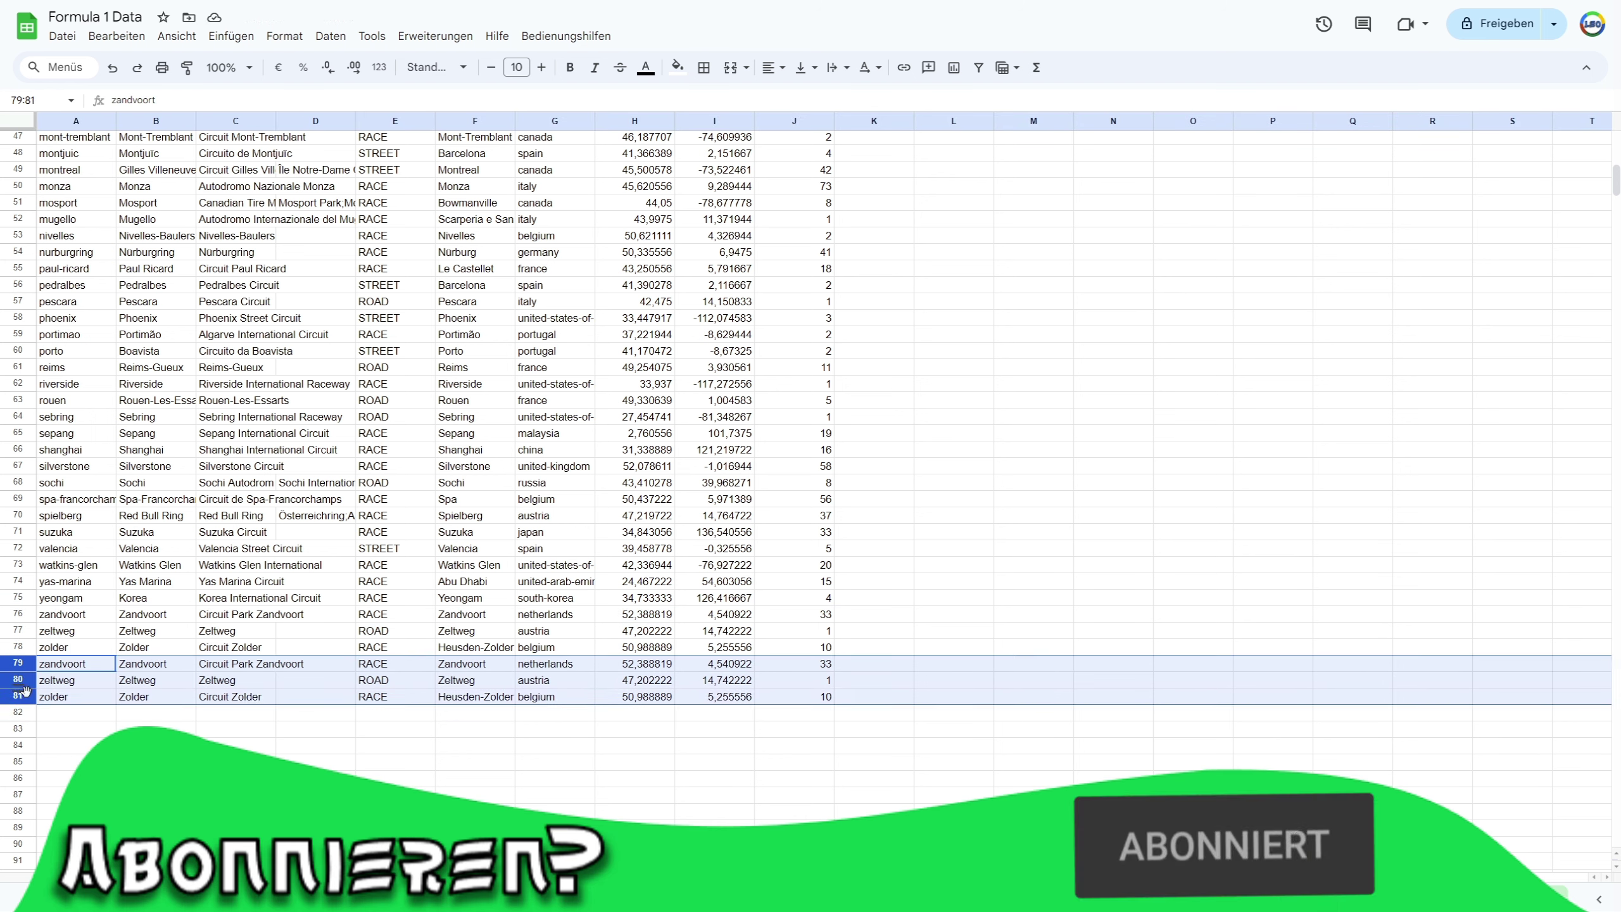
pyautogui.click(153, 729)
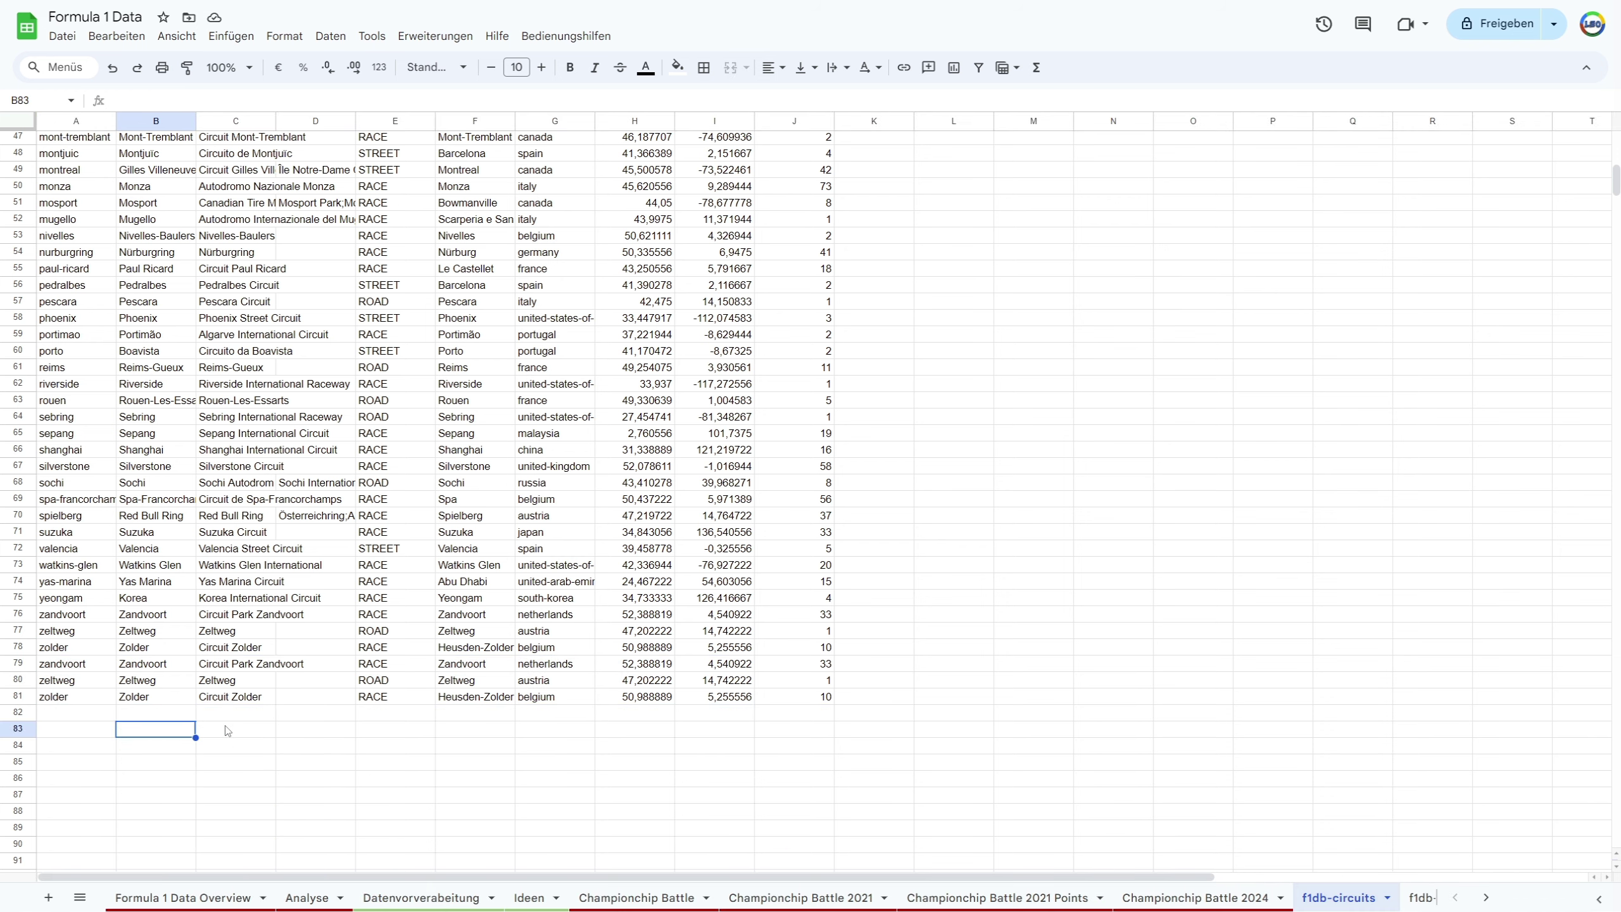
pyautogui.scroll(6, 228, 732)
pyautogui.scroll(5, 228, 731)
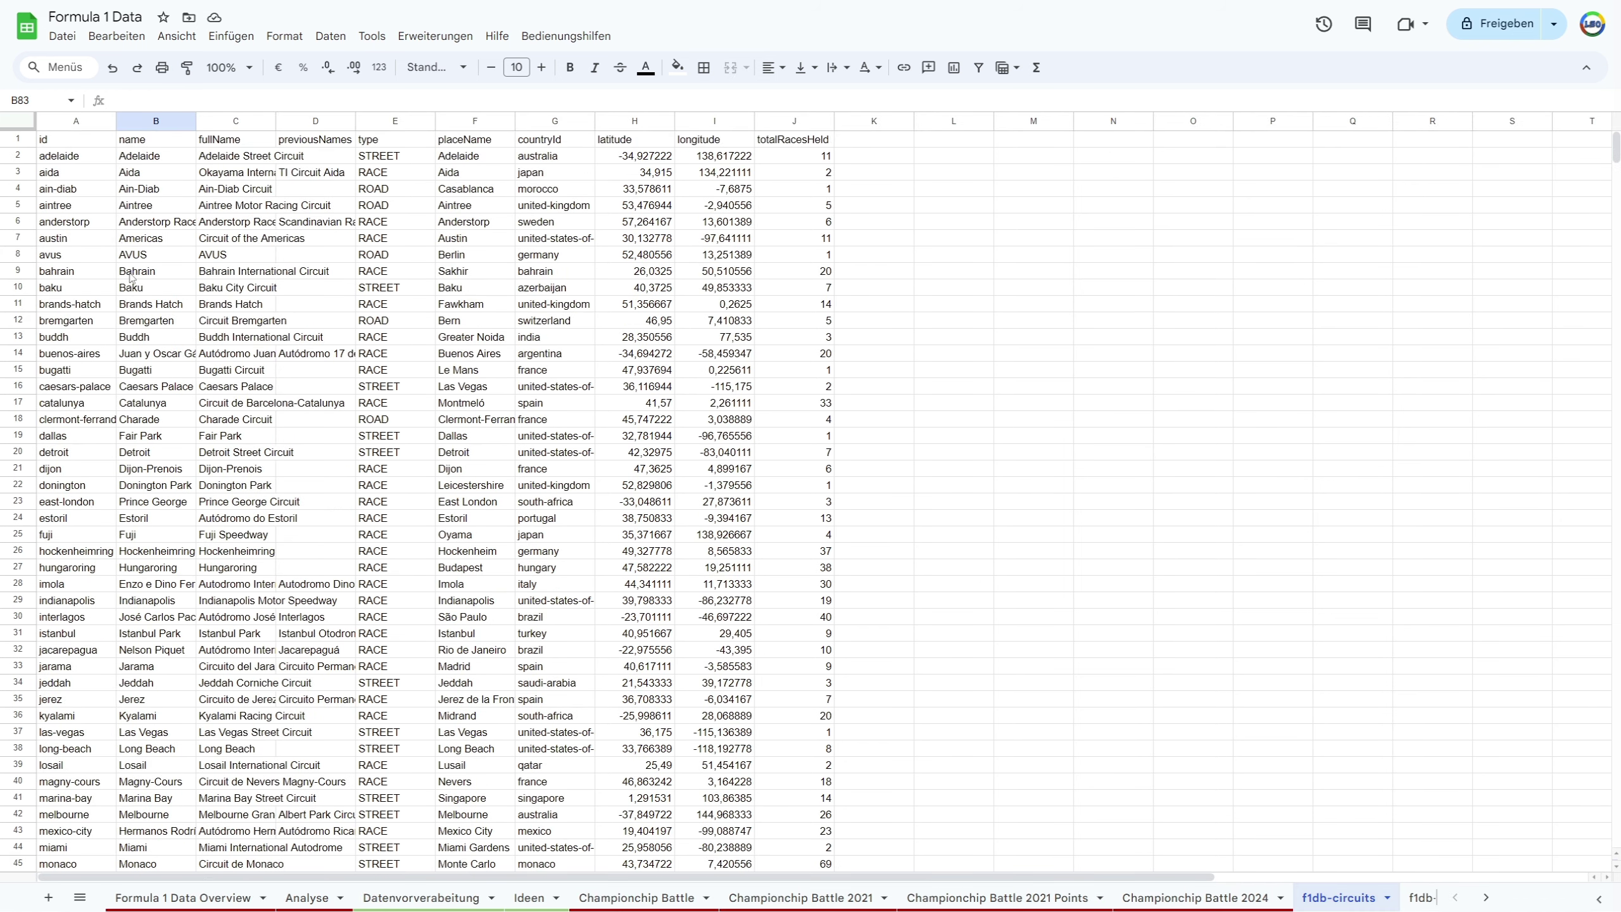
# Select the circuits table A1:J81 and bring up the Daten menu's cleanup options
pyautogui.moveTo(67, 142)
pyautogui.mouseDown()
pyautogui.moveTo(733, 374)
pyautogui.moveTo(804, 896)
pyautogui.mouseUp()
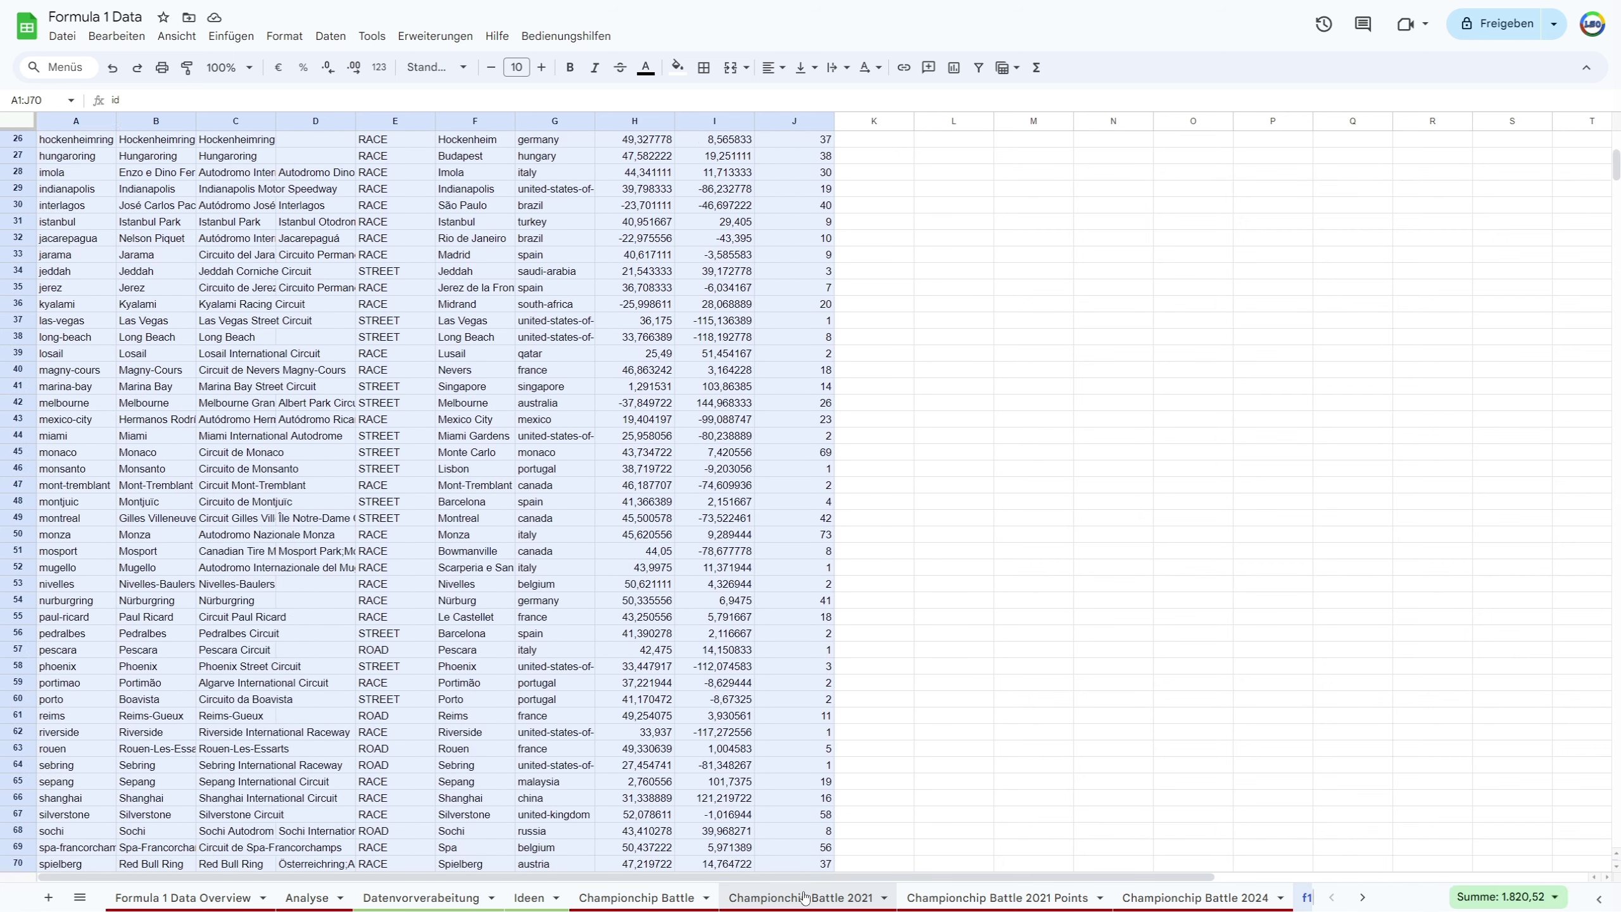
pyautogui.moveTo(804, 896)
pyautogui.mouseDown()
pyautogui.moveTo(831, 784)
pyautogui.moveTo(806, 783)
pyautogui.mouseUp()
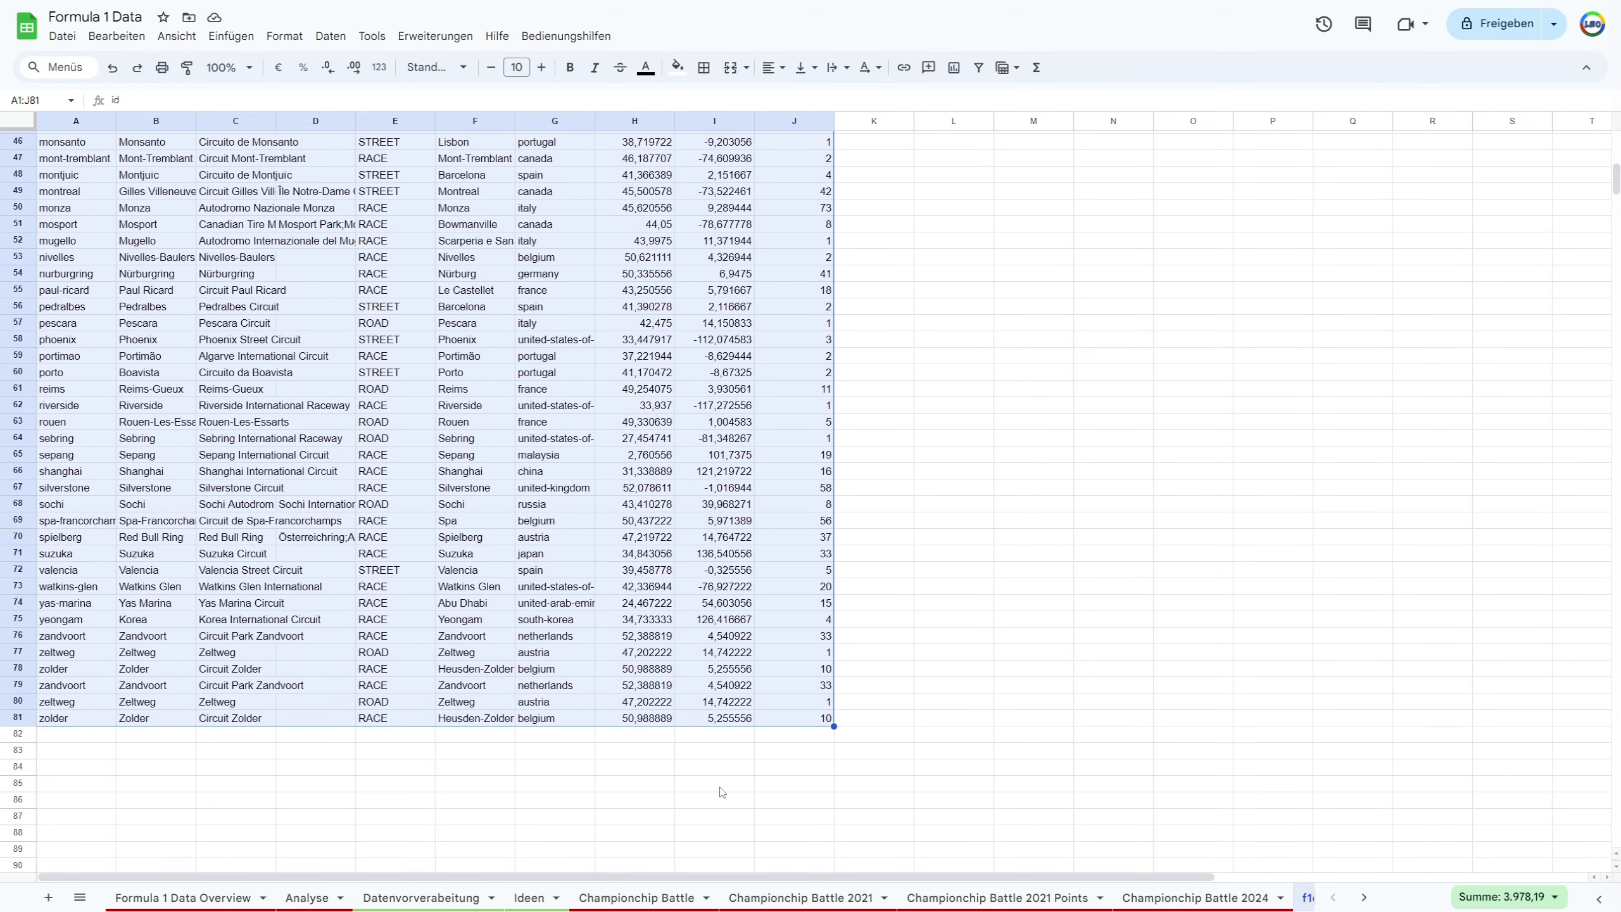
pyautogui.click(321, 39)
pyautogui.moveTo(383, 457)
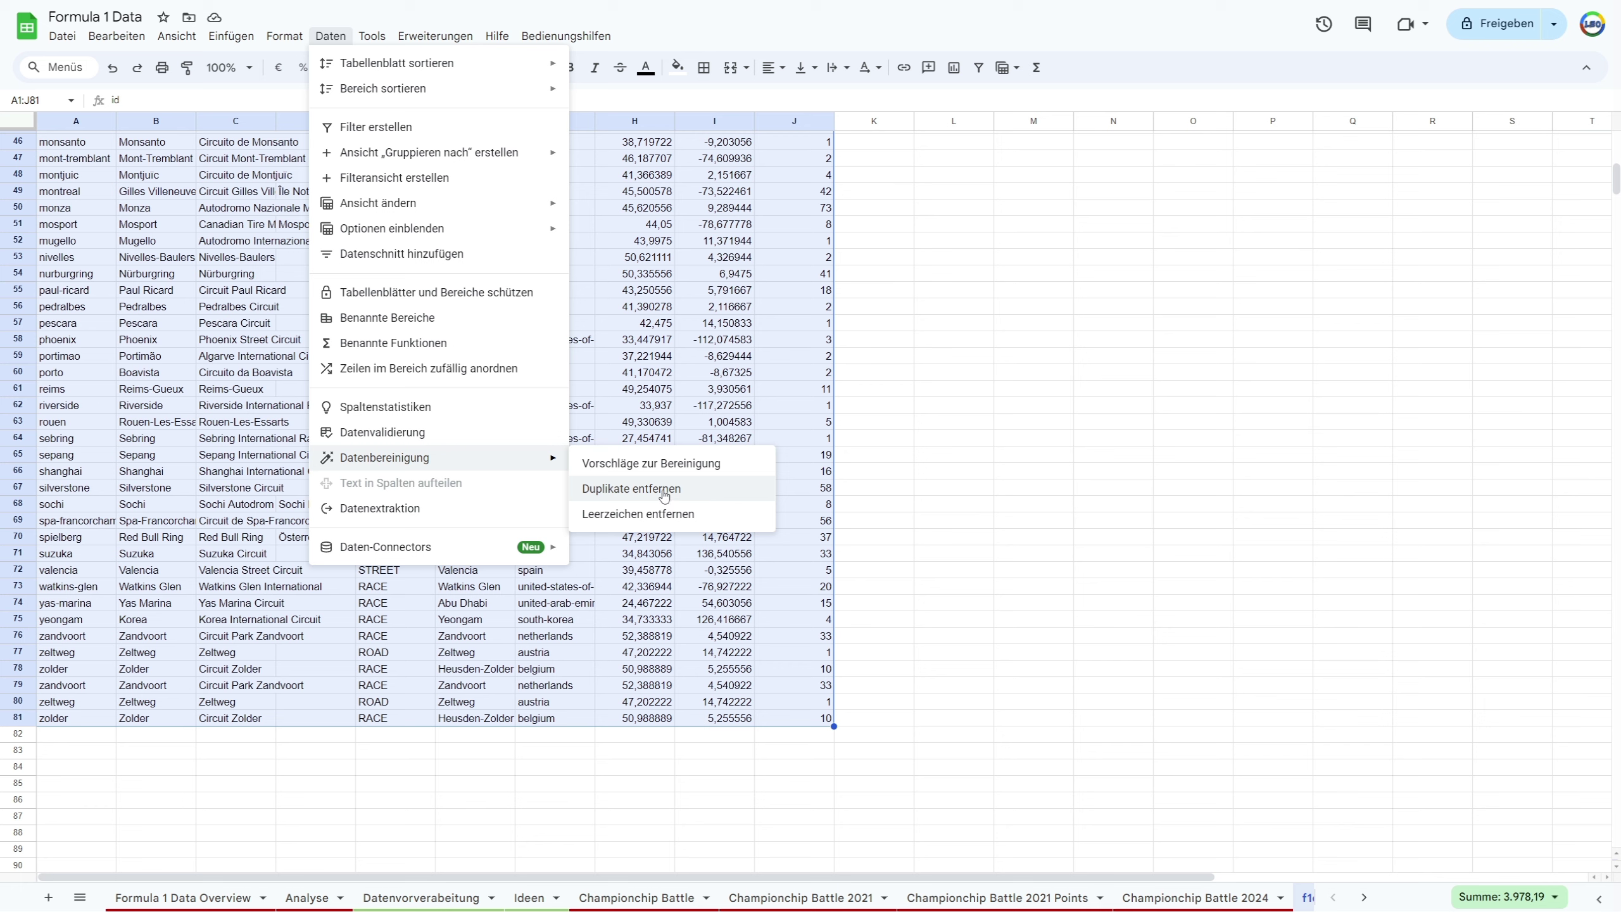
# Set up Duplikate entfernen with Daten enthalten Kopfzeile ticked and all ten columns A–J compared
pyautogui.click(718, 493)
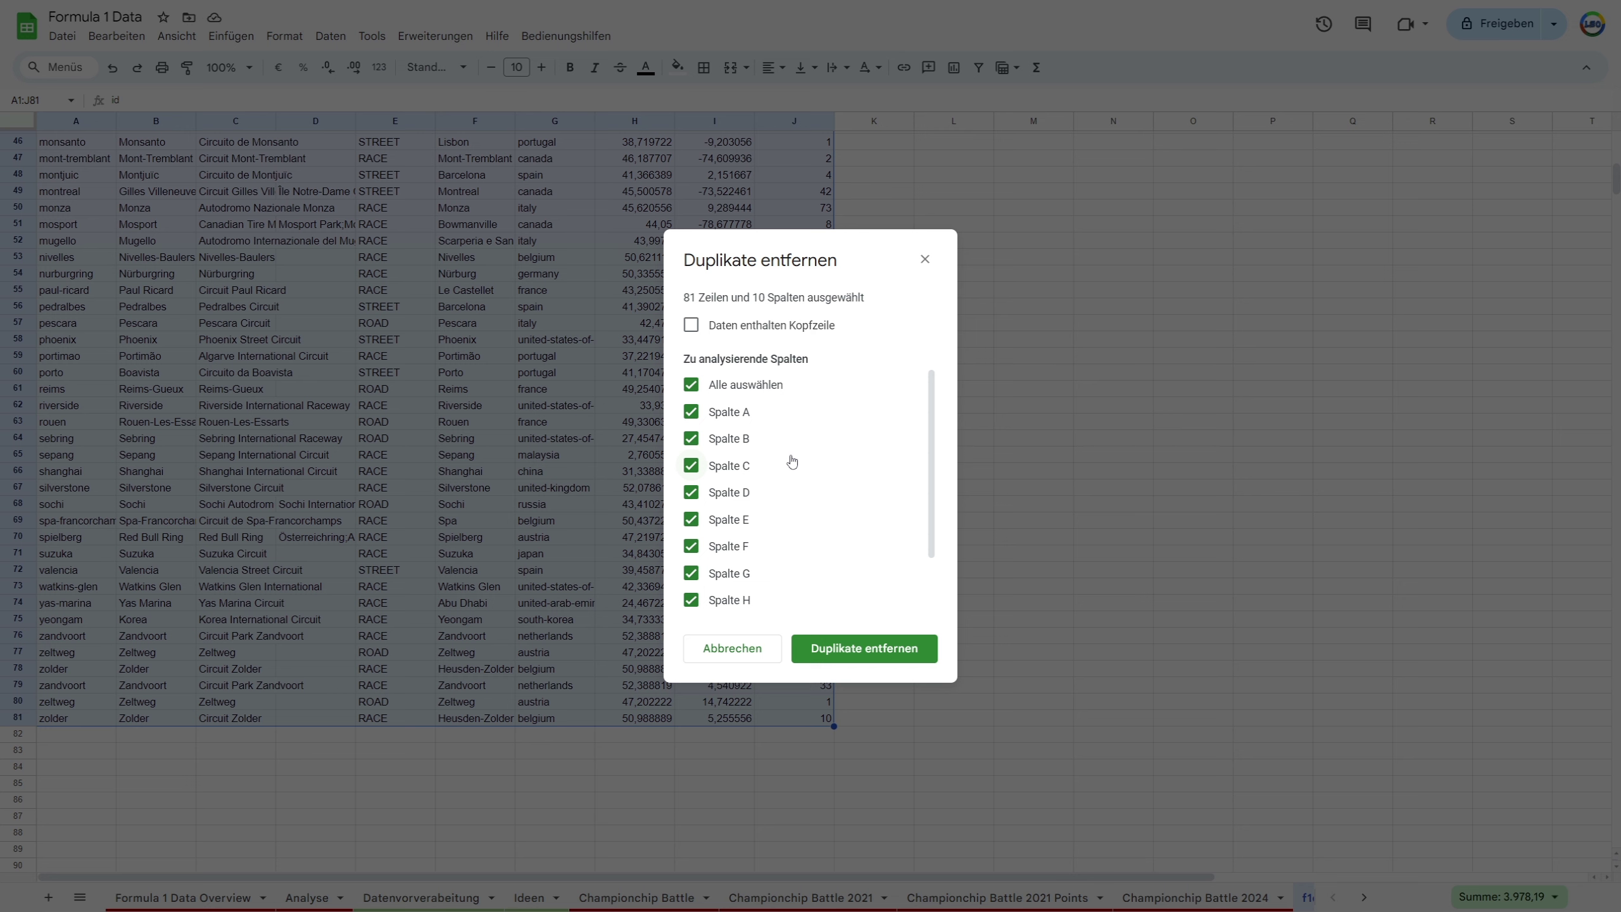
pyautogui.scroll(-2, 791, 460)
pyautogui.scroll(2, 790, 460)
pyautogui.click(723, 331)
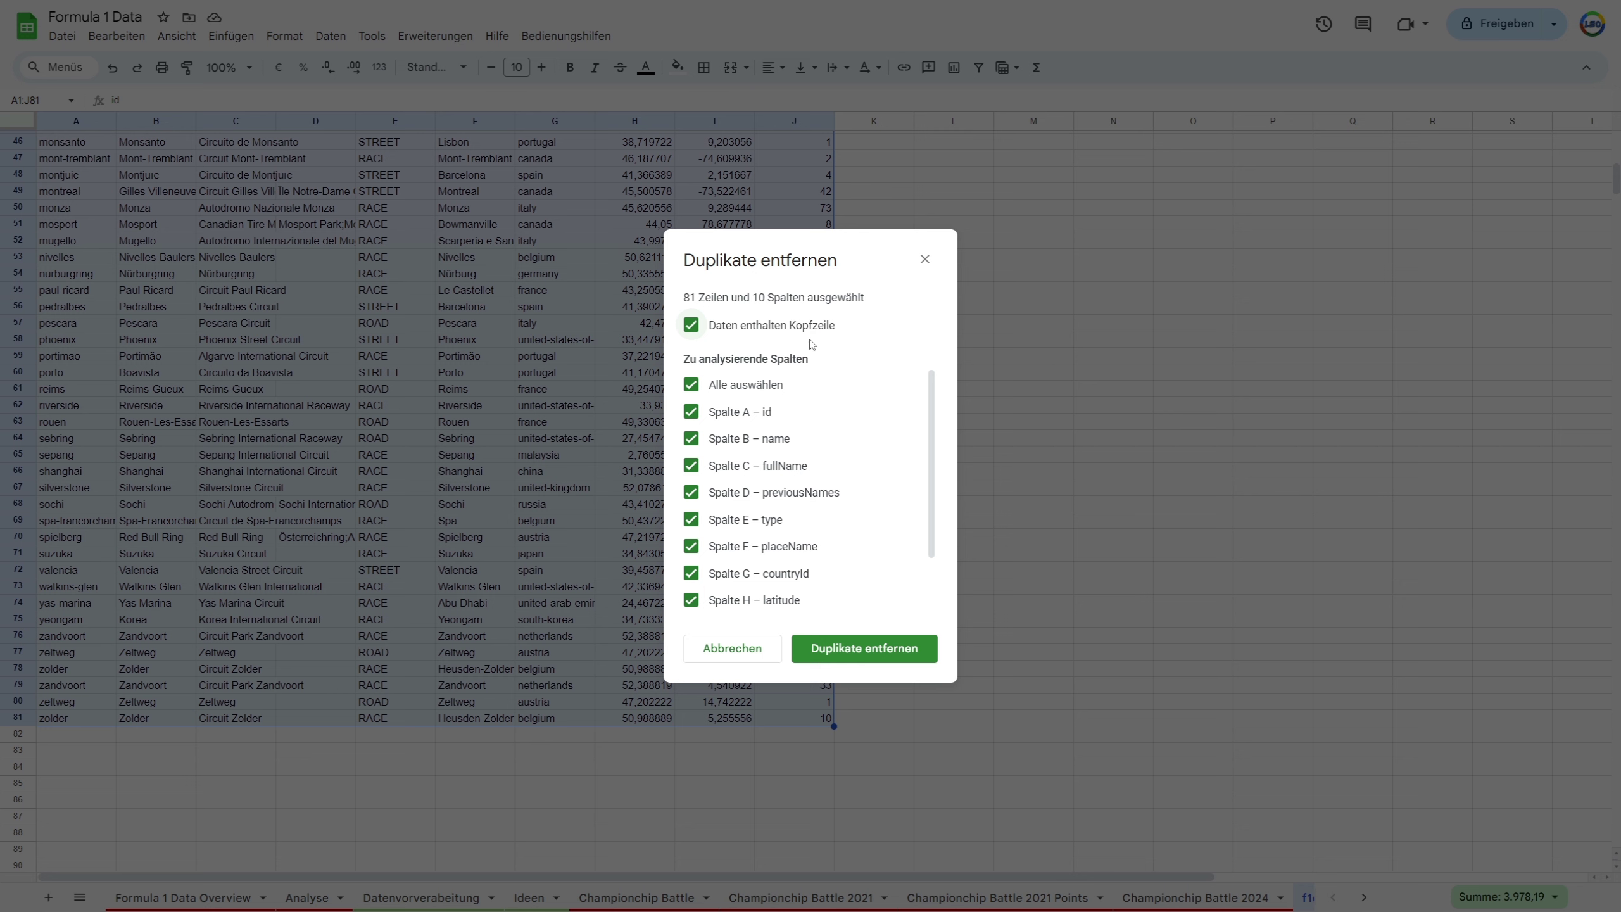
pyautogui.scroll(-2, 809, 411)
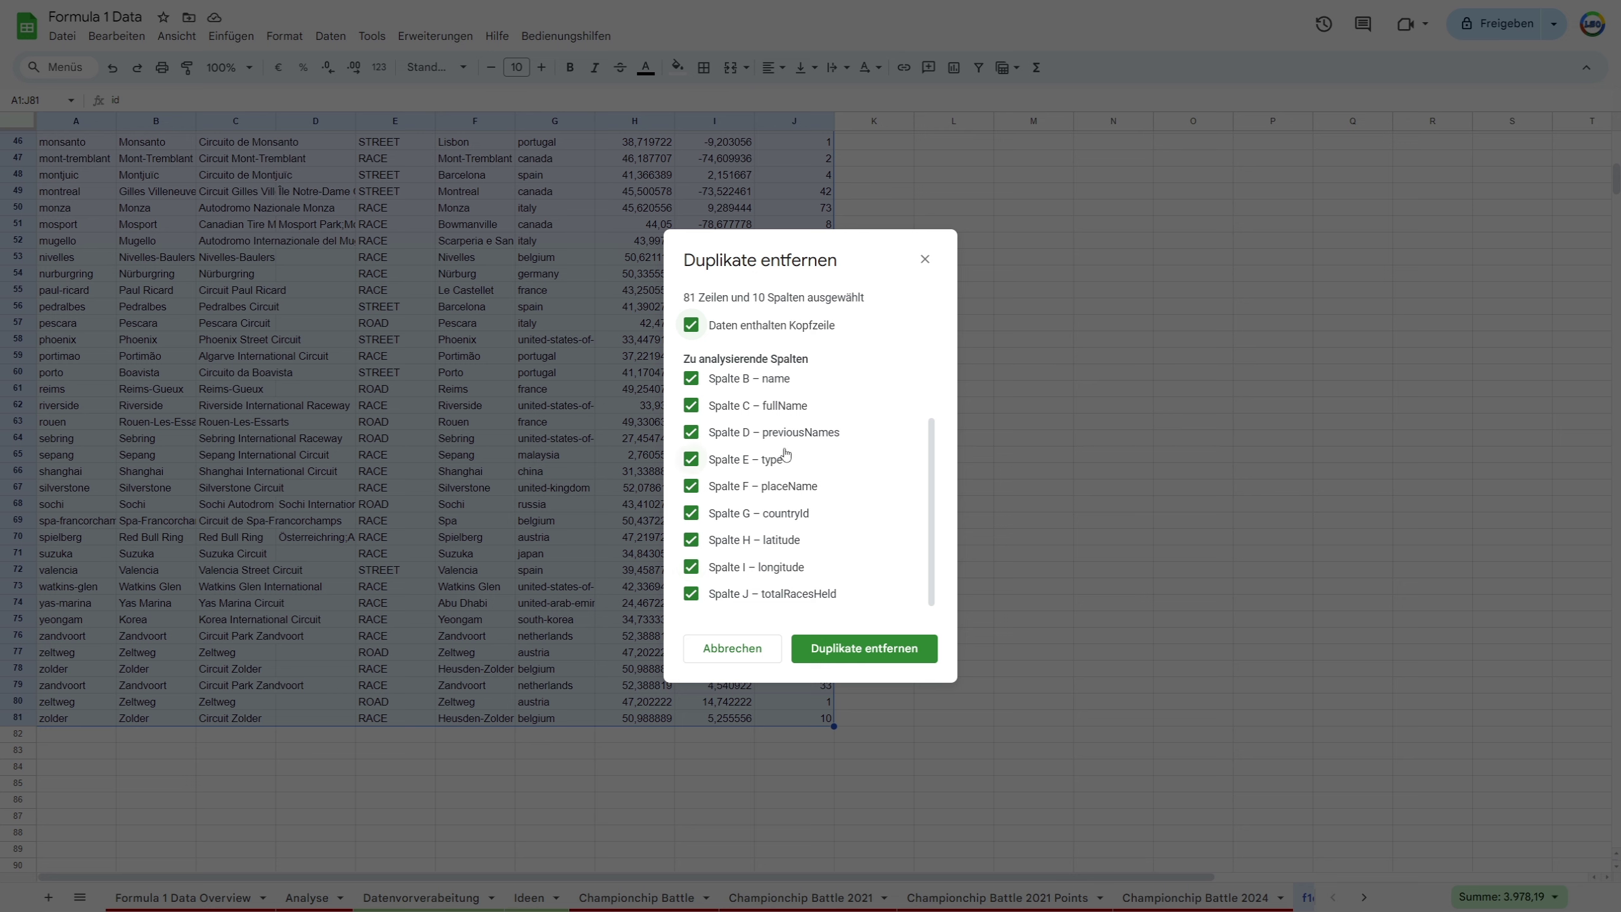
pyautogui.scroll(2, 786, 423)
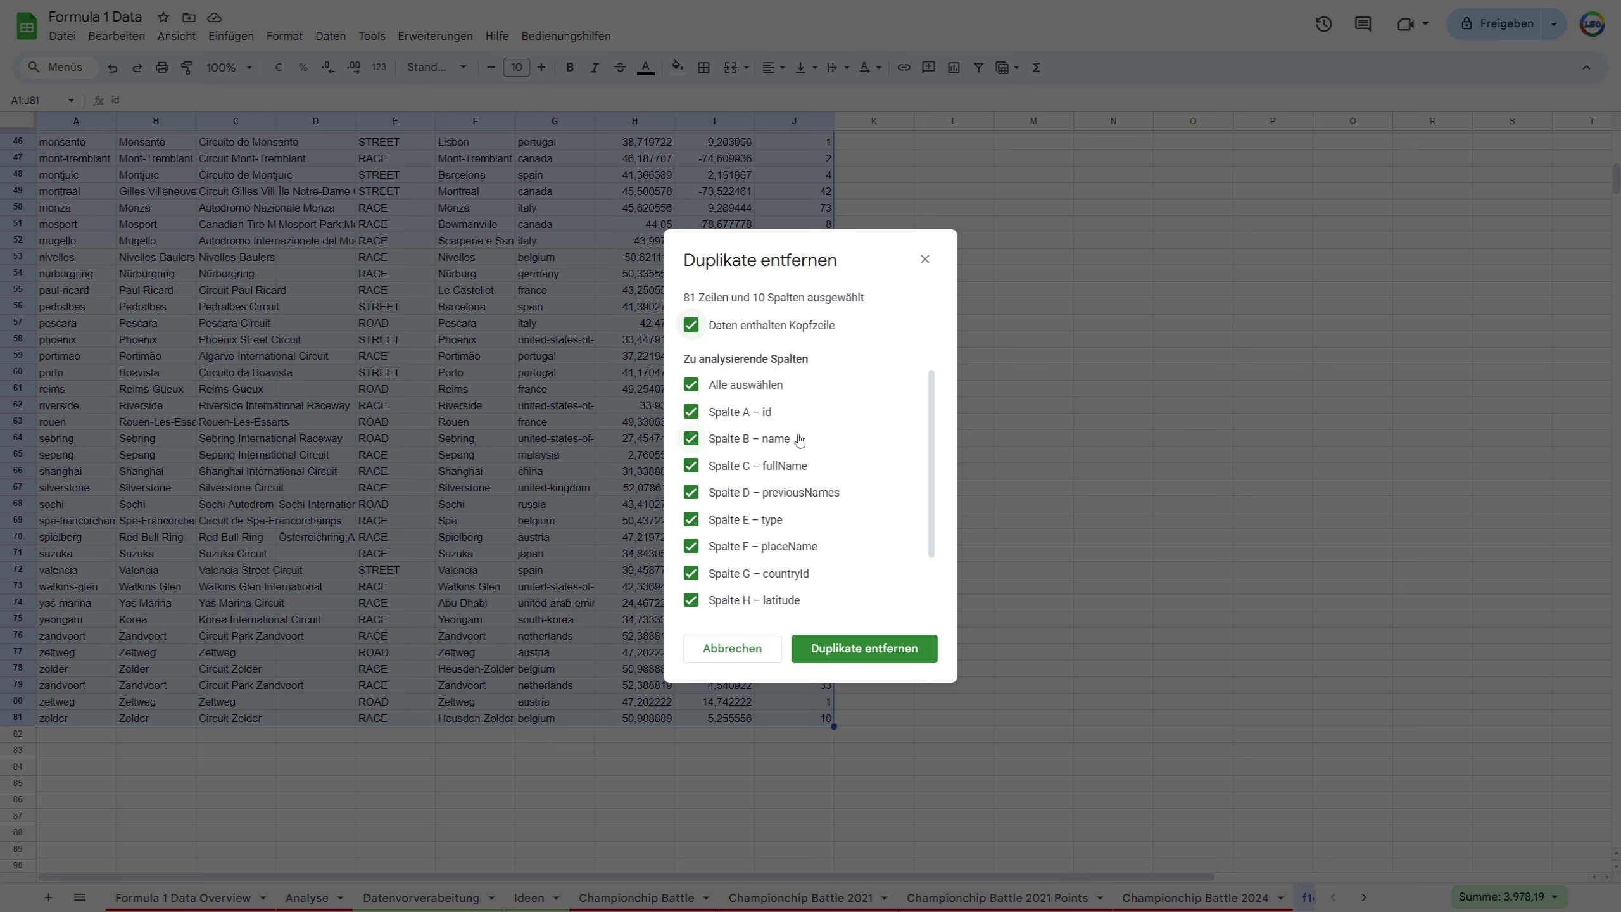
pyautogui.scroll(-2, 798, 438)
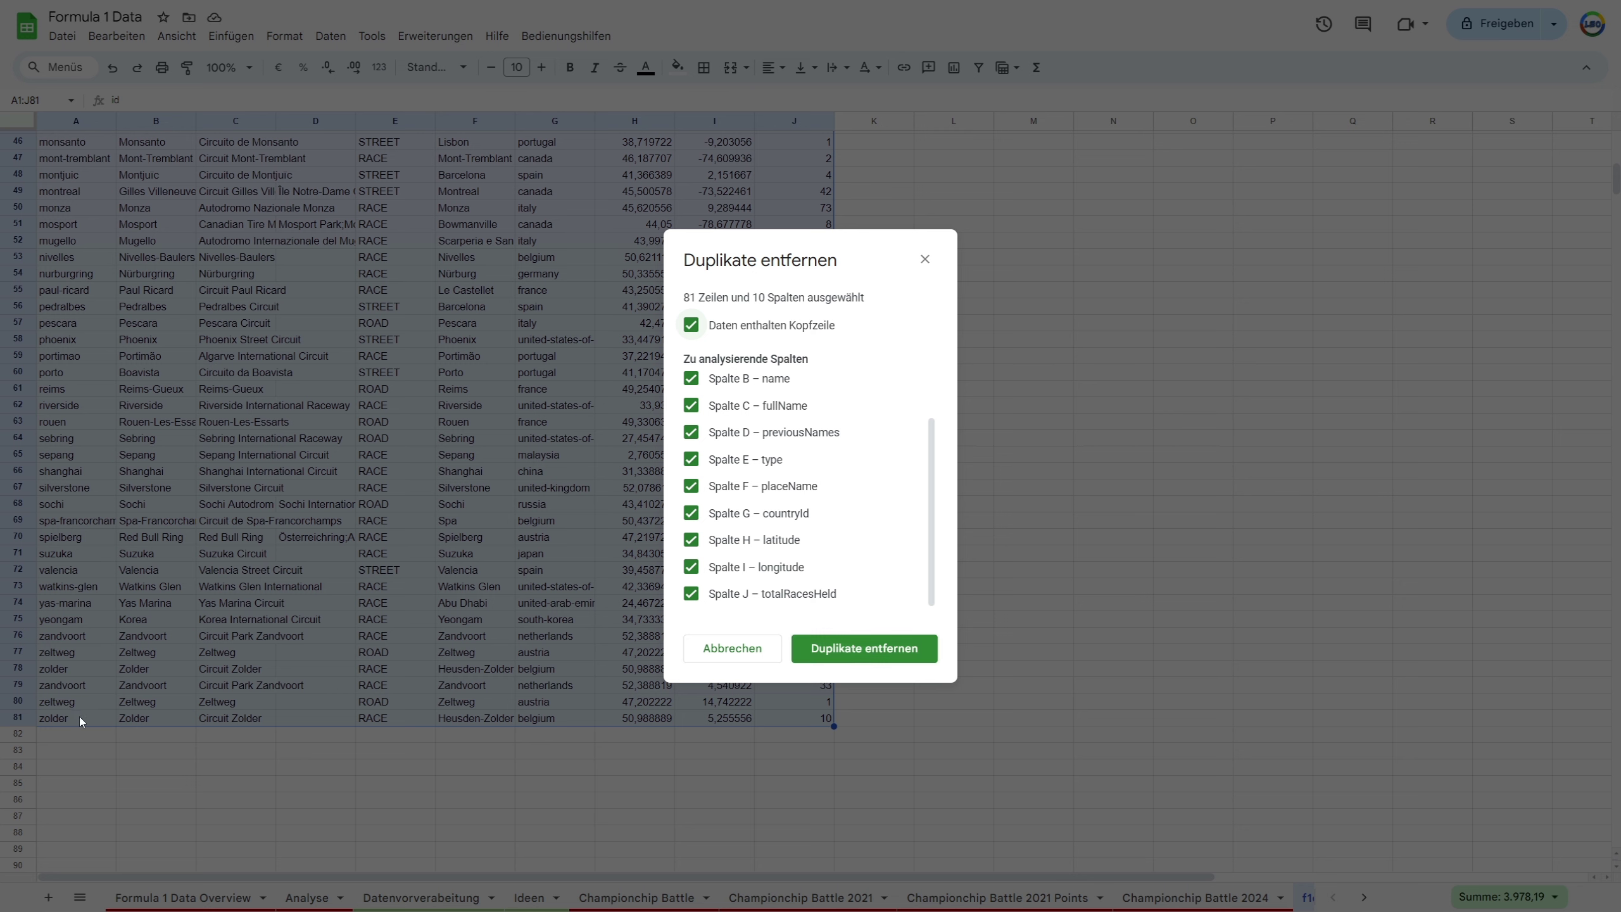
# Run Duplikate entfernen on all columns, removing 3 duplicate rows and leaving 77 unique rows
pyautogui.click(868, 649)
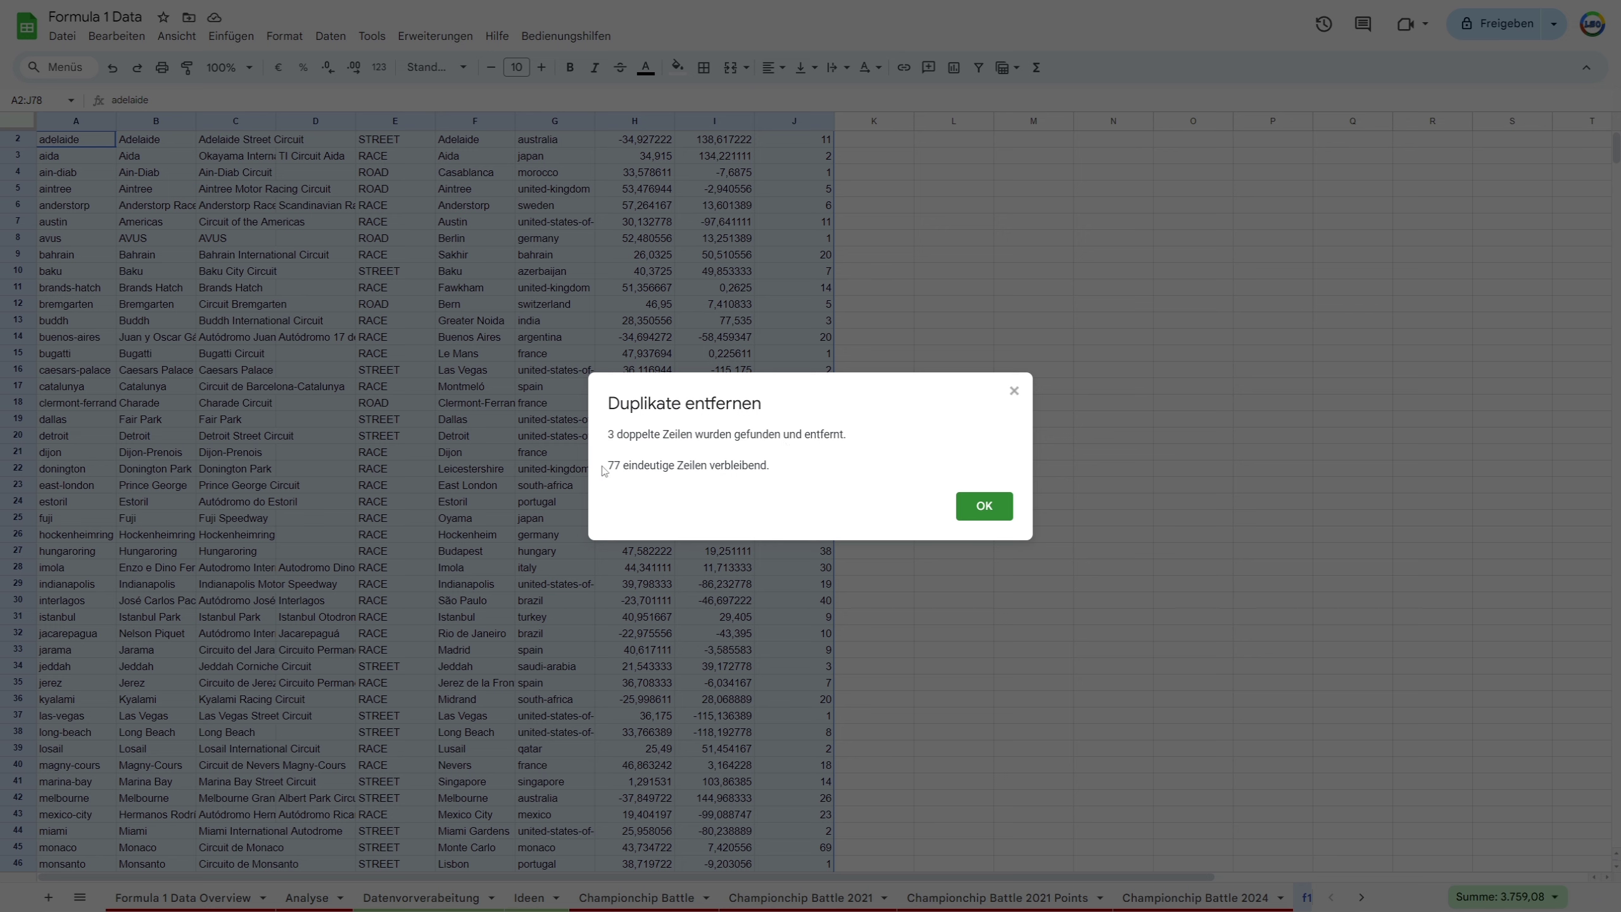
pyautogui.moveTo(604, 463); pyautogui.dragTo(672, 455)
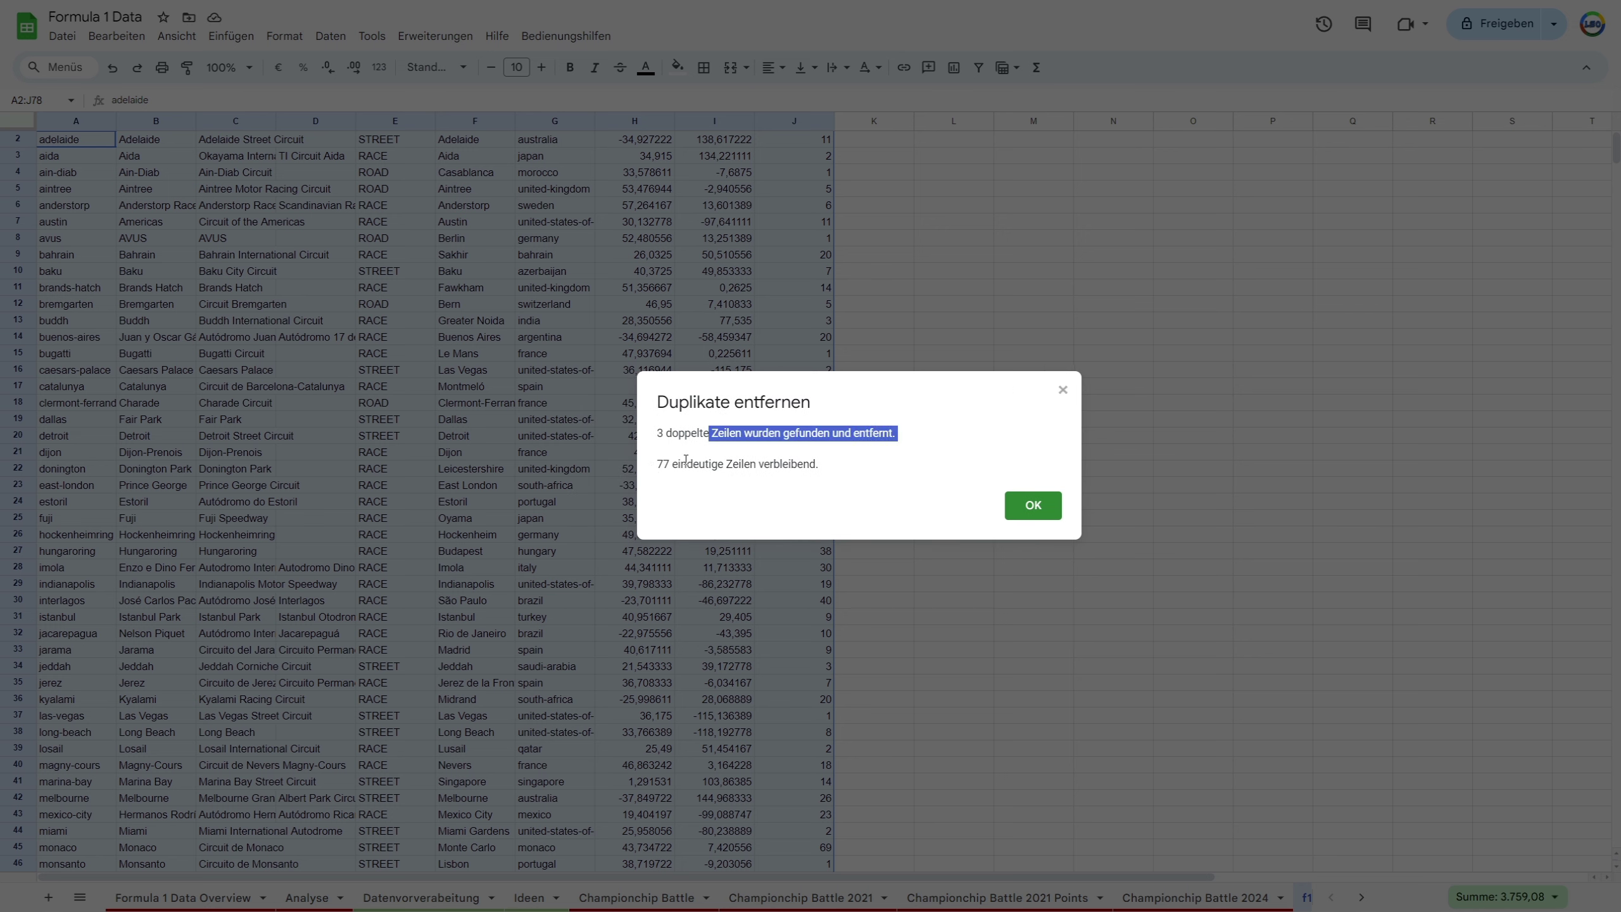
pyautogui.moveTo(899, 391); pyautogui.dragTo(849, 404)
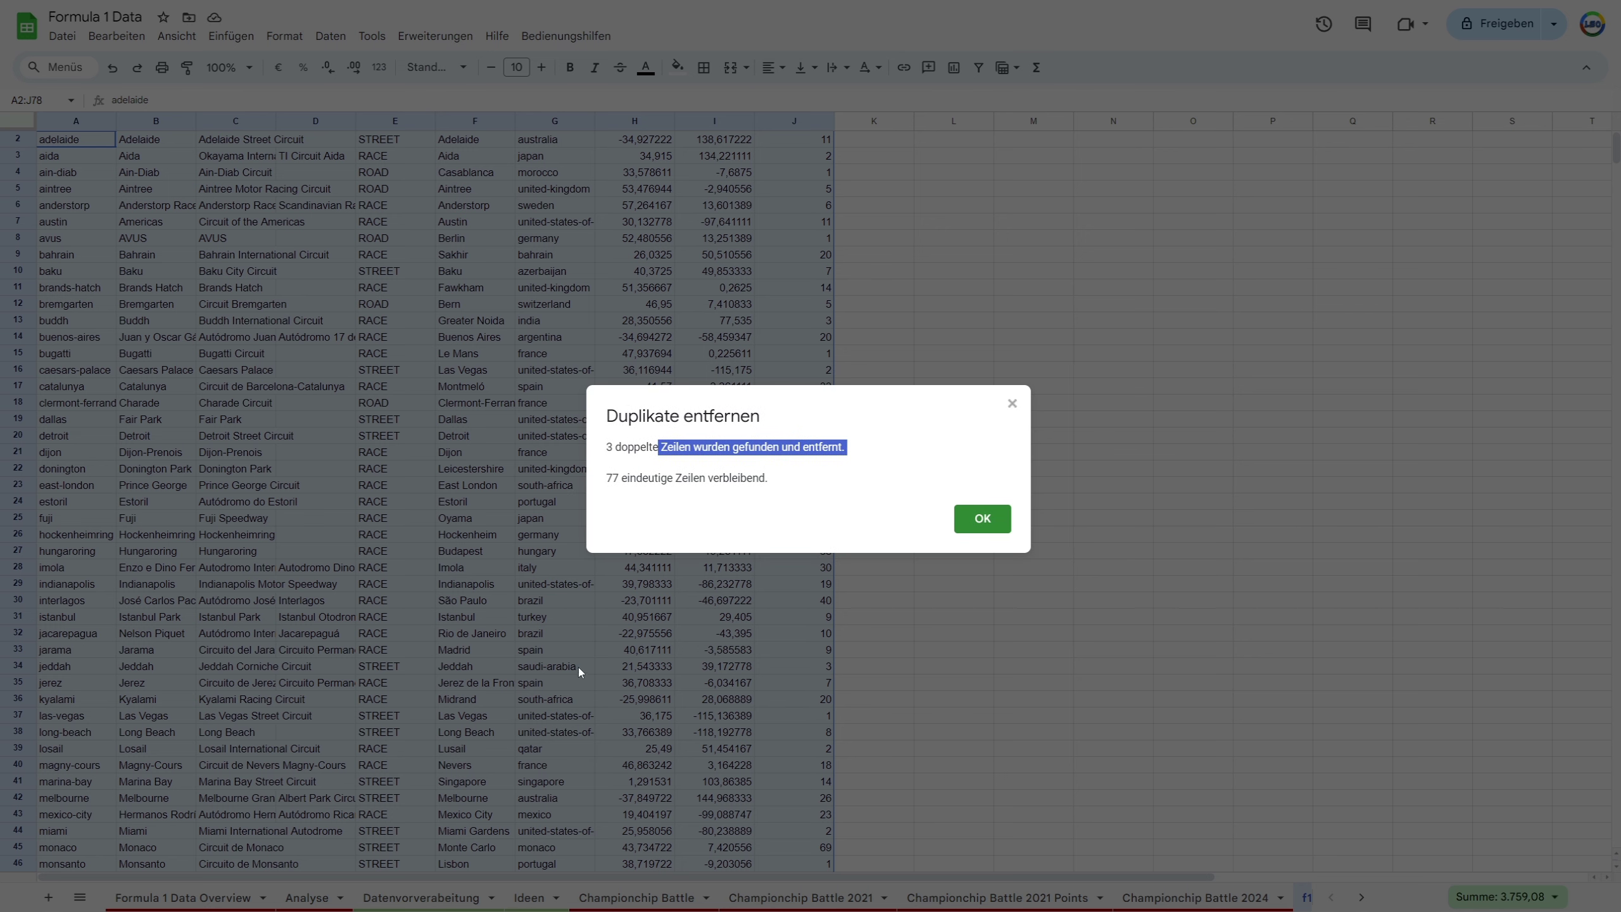
pyautogui.click(980, 523)
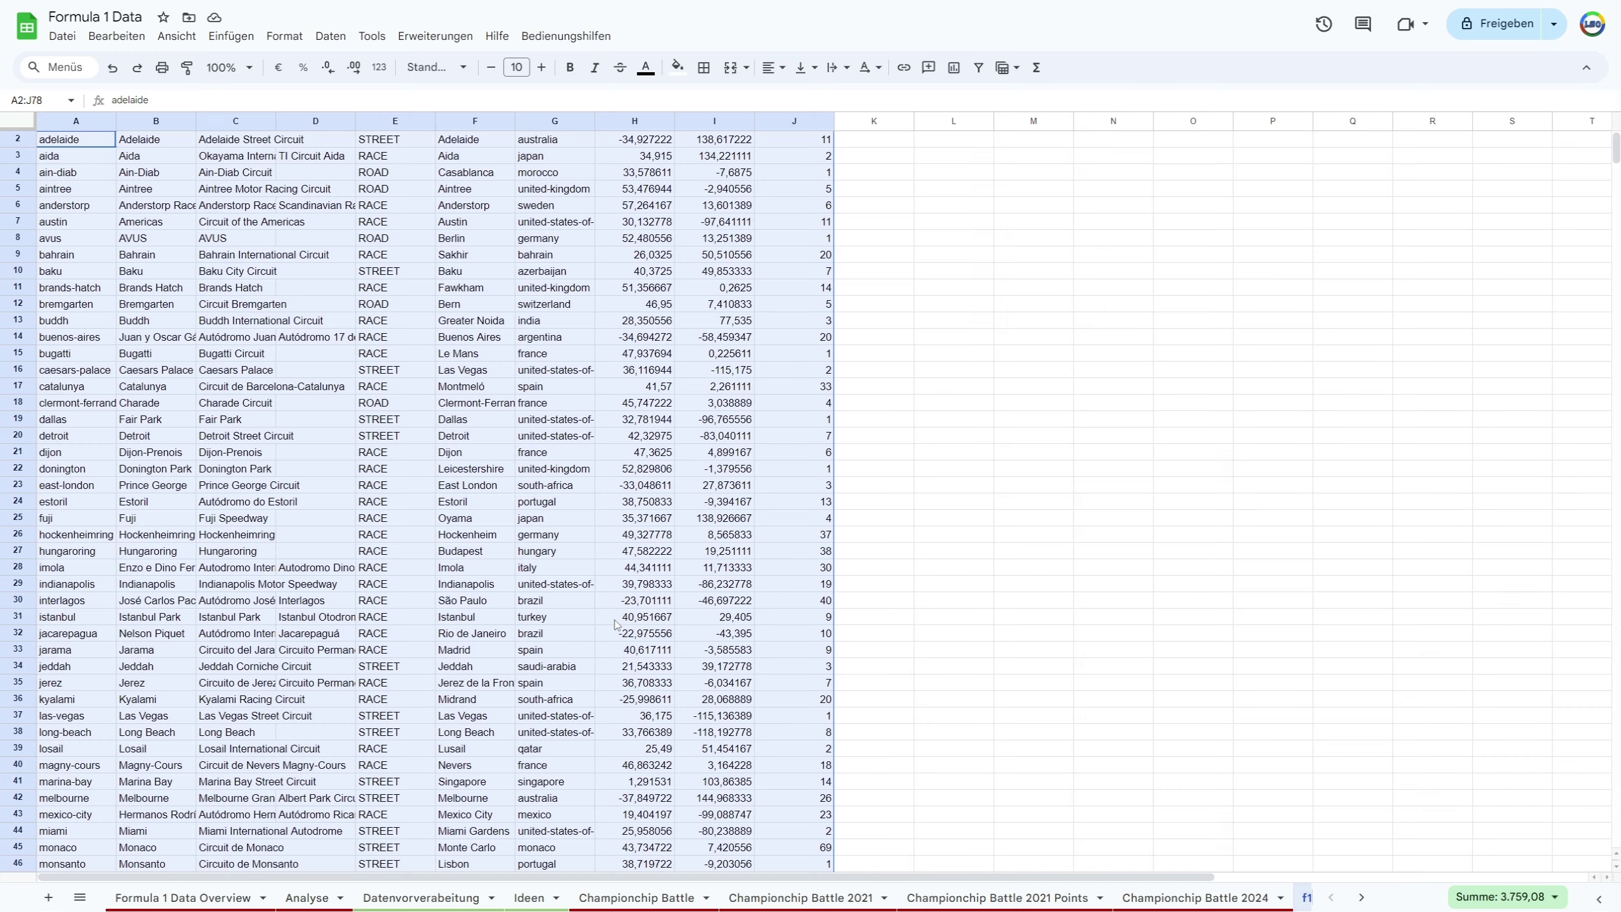
pyautogui.scroll(-10, 610, 619)
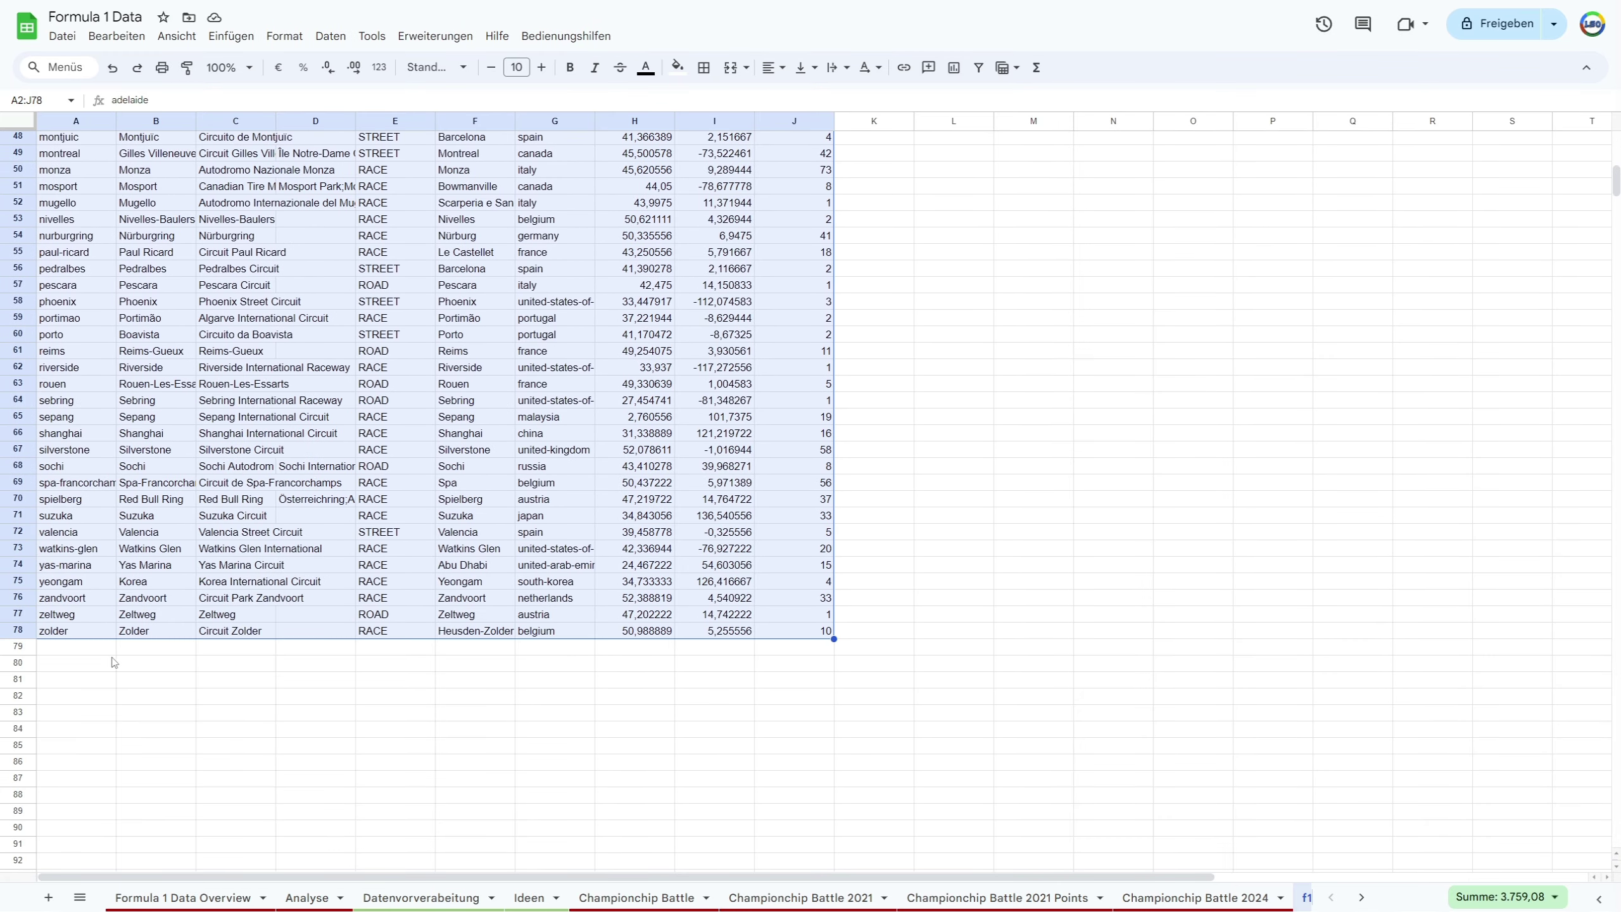
pyautogui.click(77, 656)
pyautogui.click(18, 629)
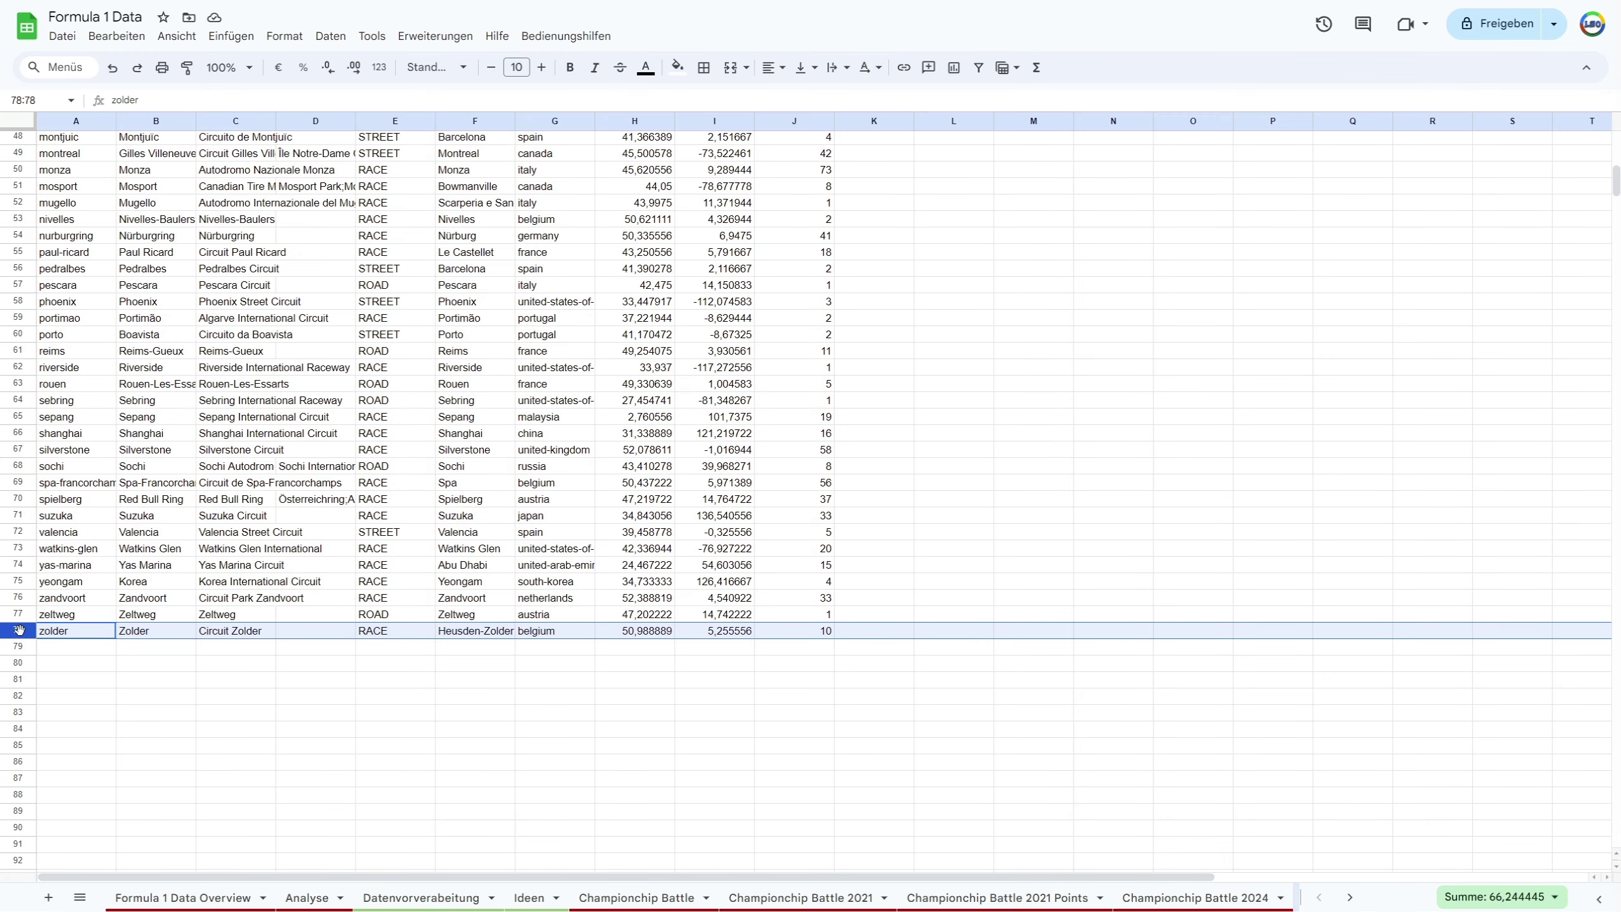
pyautogui.click(71, 653)
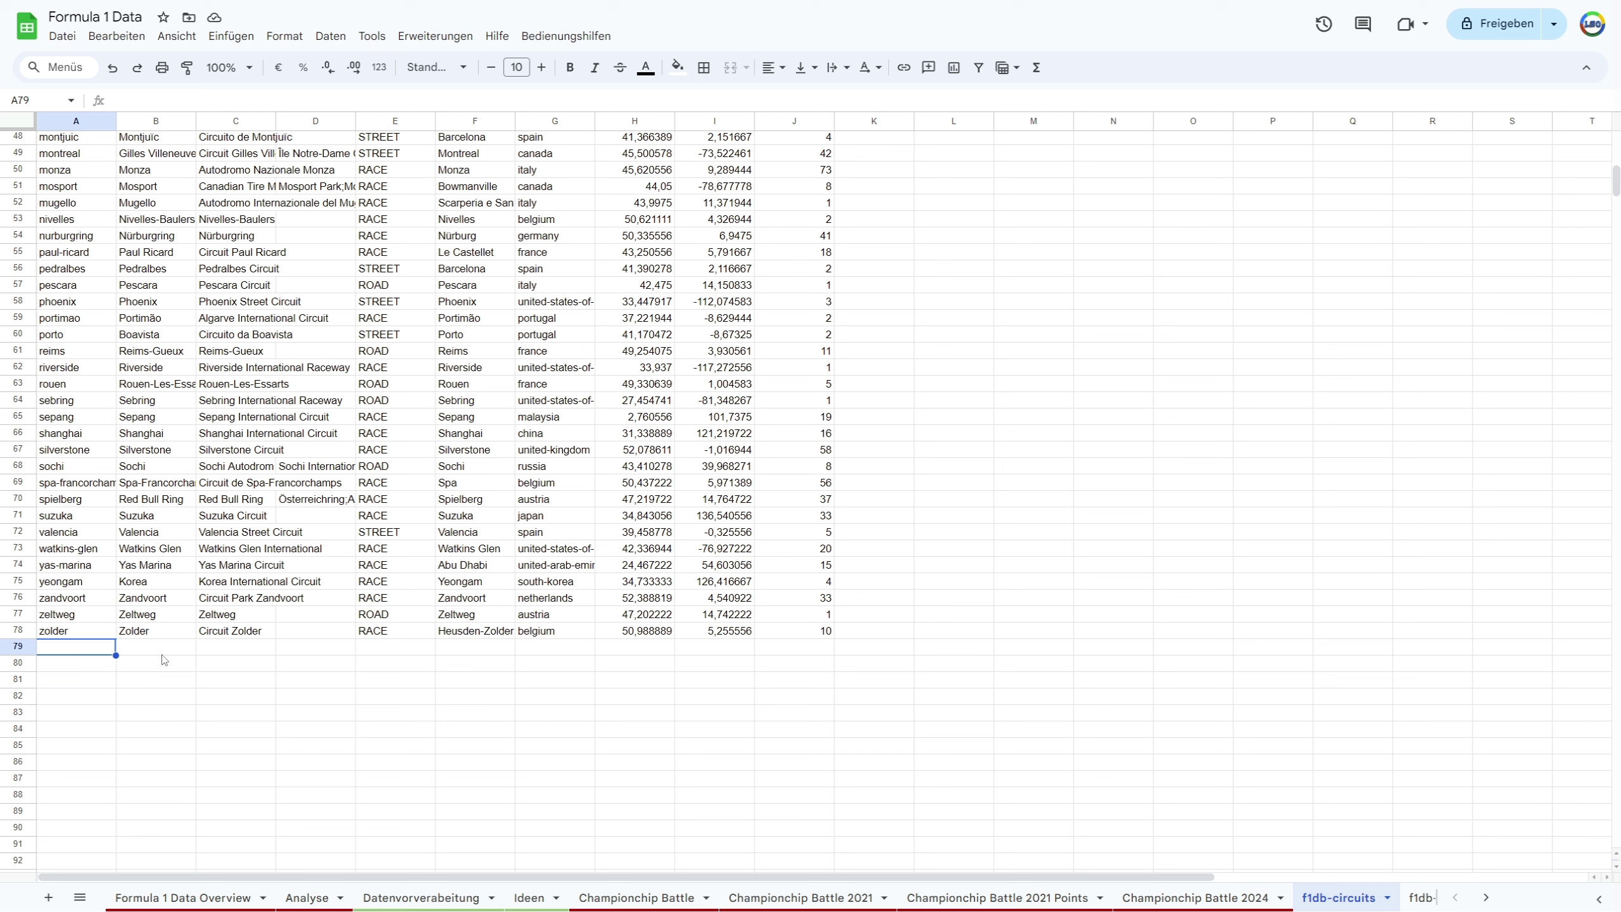
pyautogui.scroll(6, 164, 660)
pyautogui.scroll(6, 167, 657)
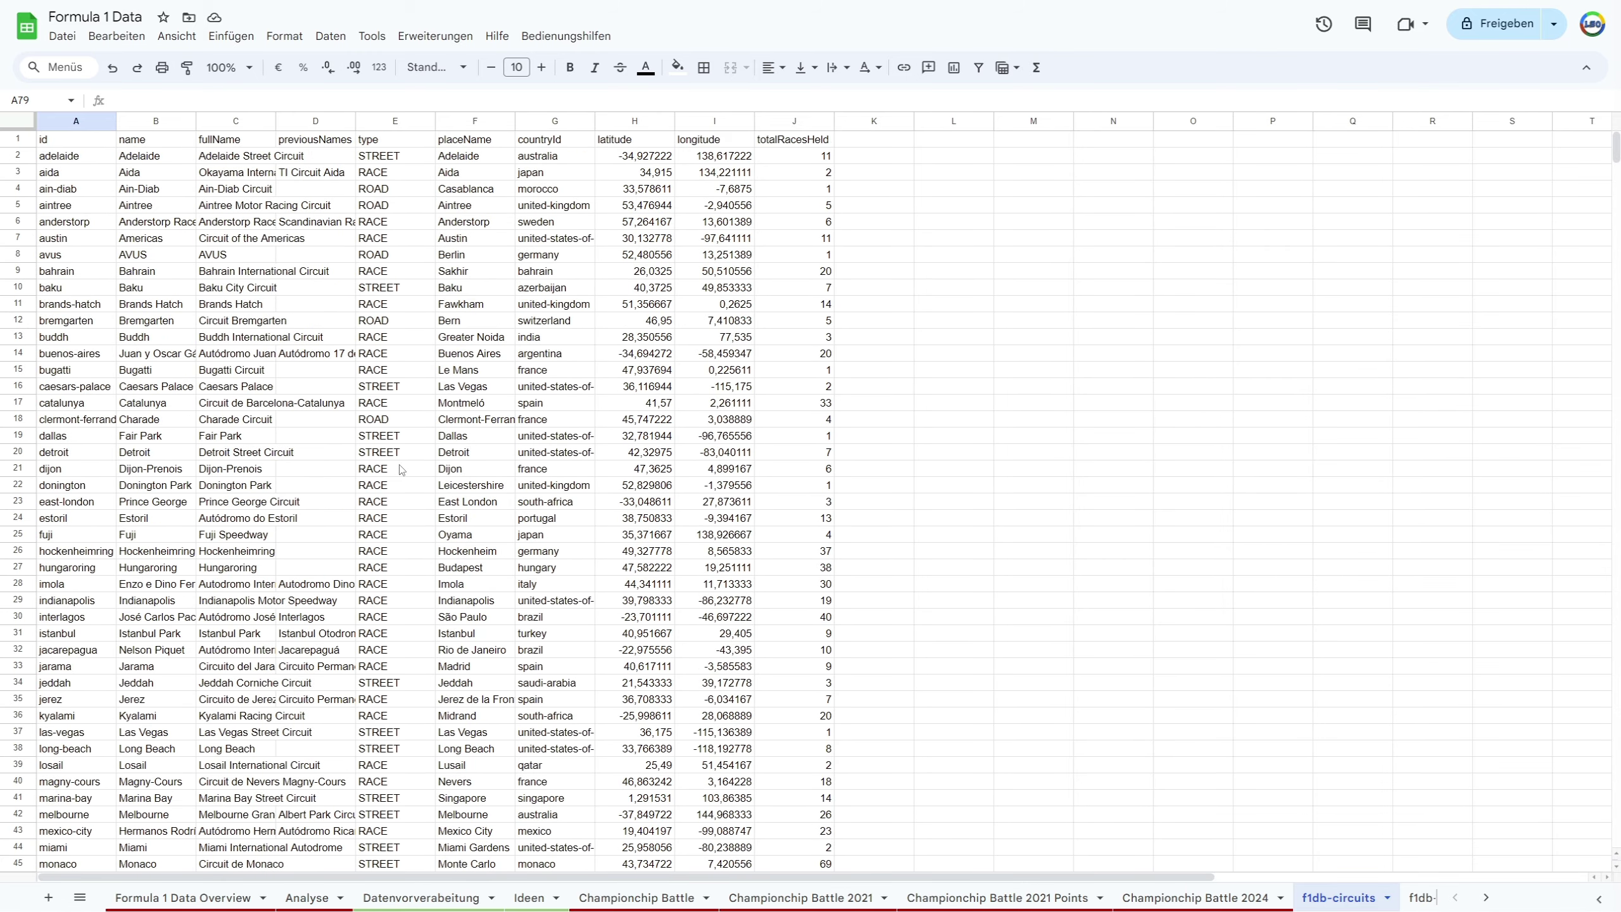
pyautogui.click(560, 121)
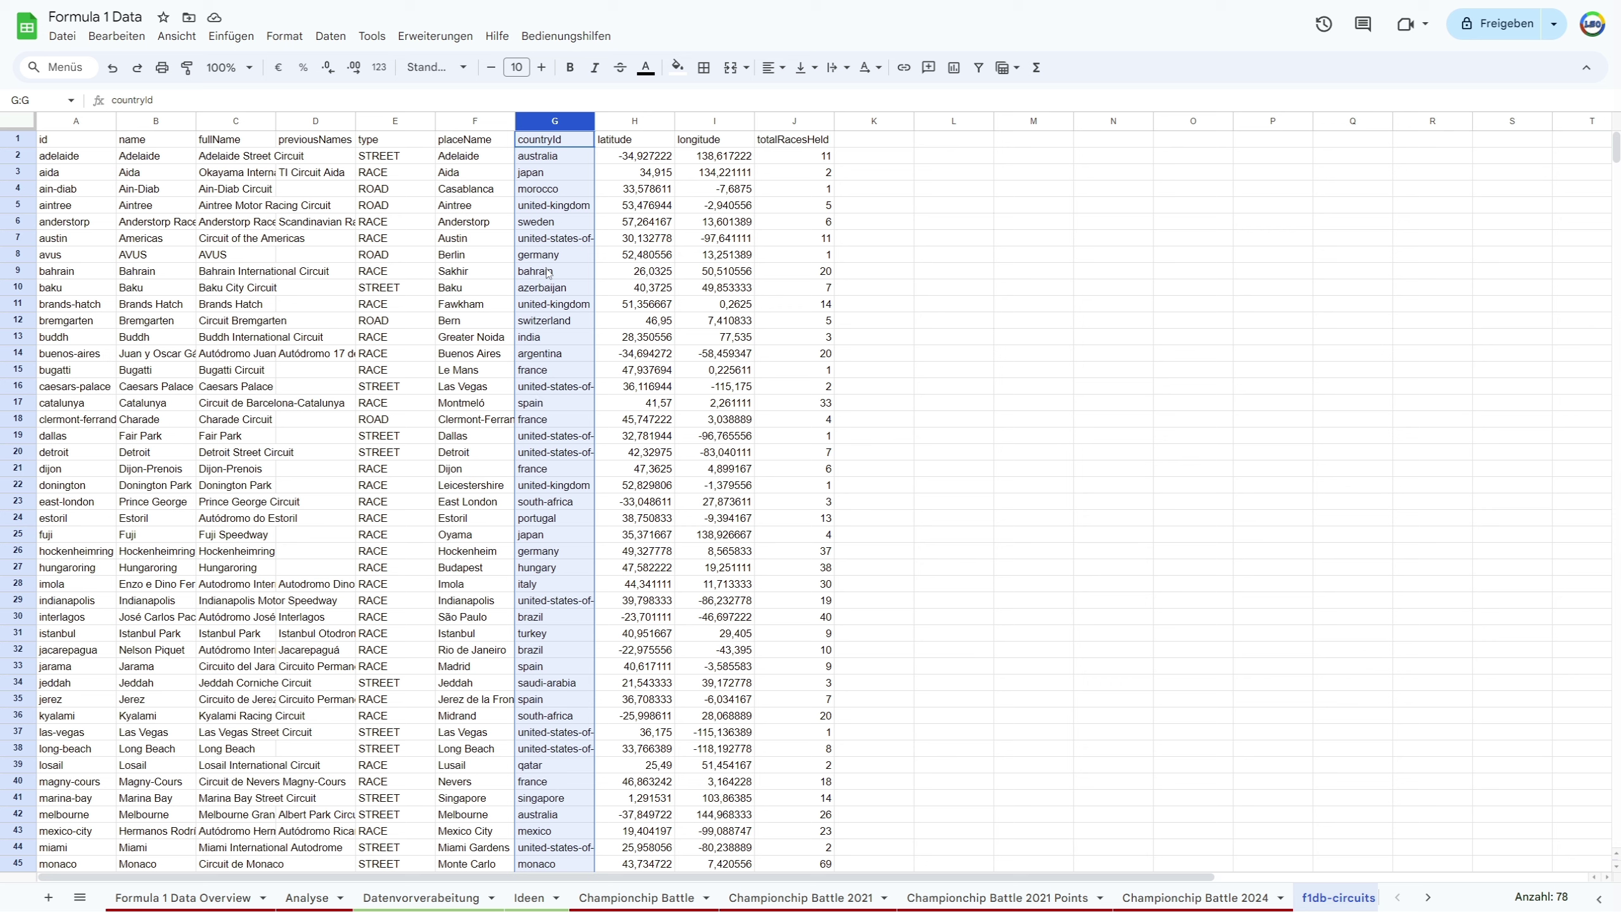
pyautogui.click(546, 255)
pyautogui.click(548, 370)
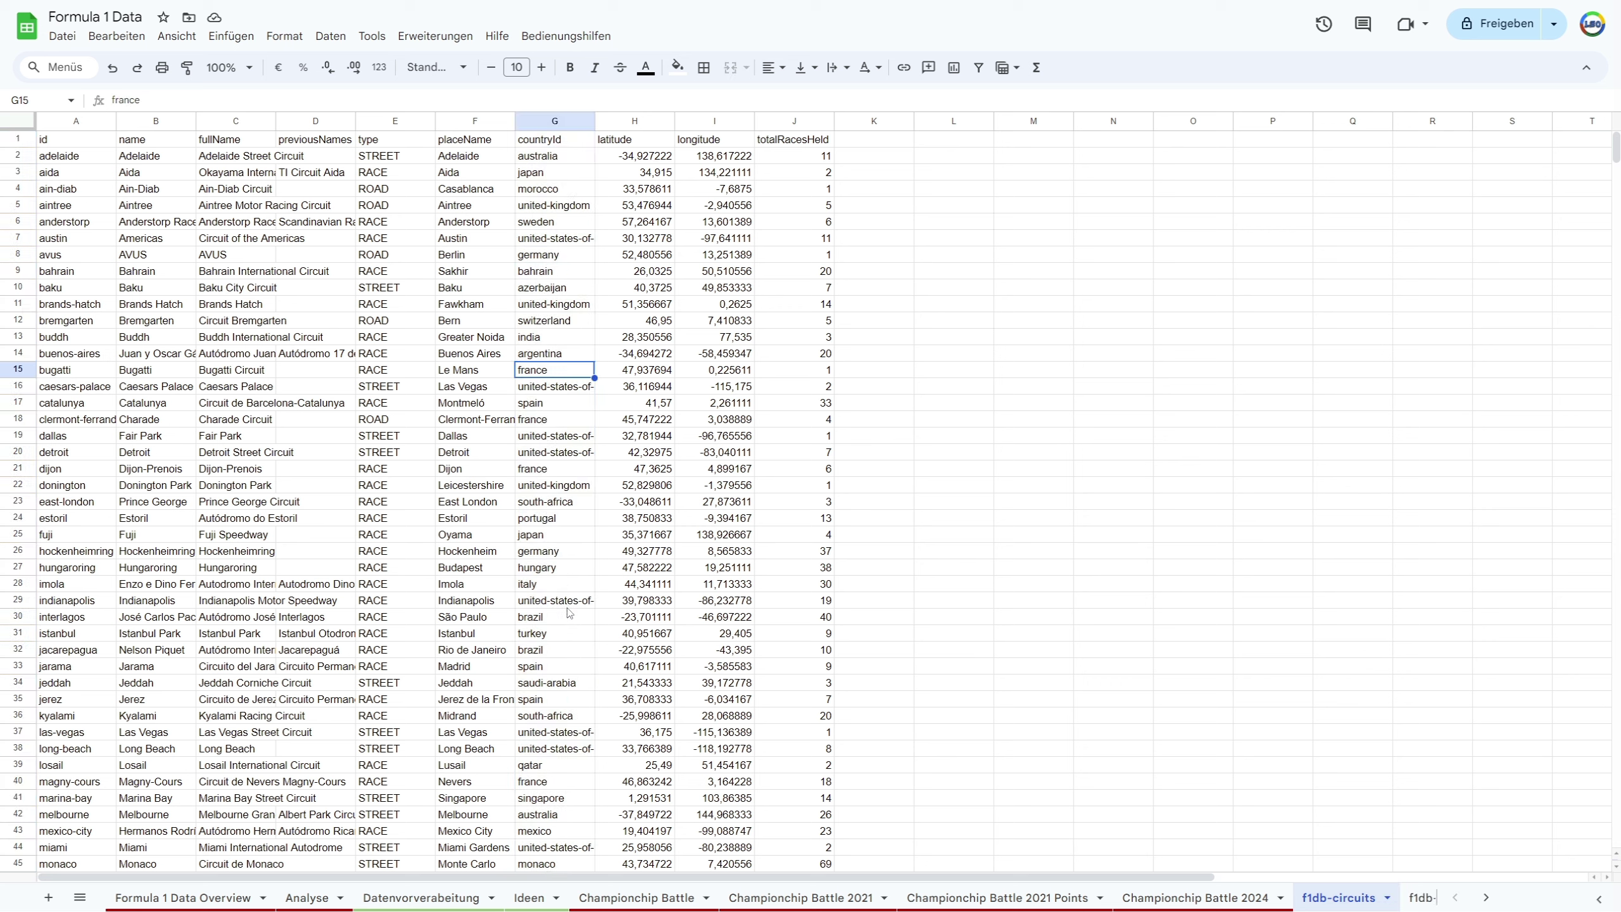
pyautogui.click(554, 585)
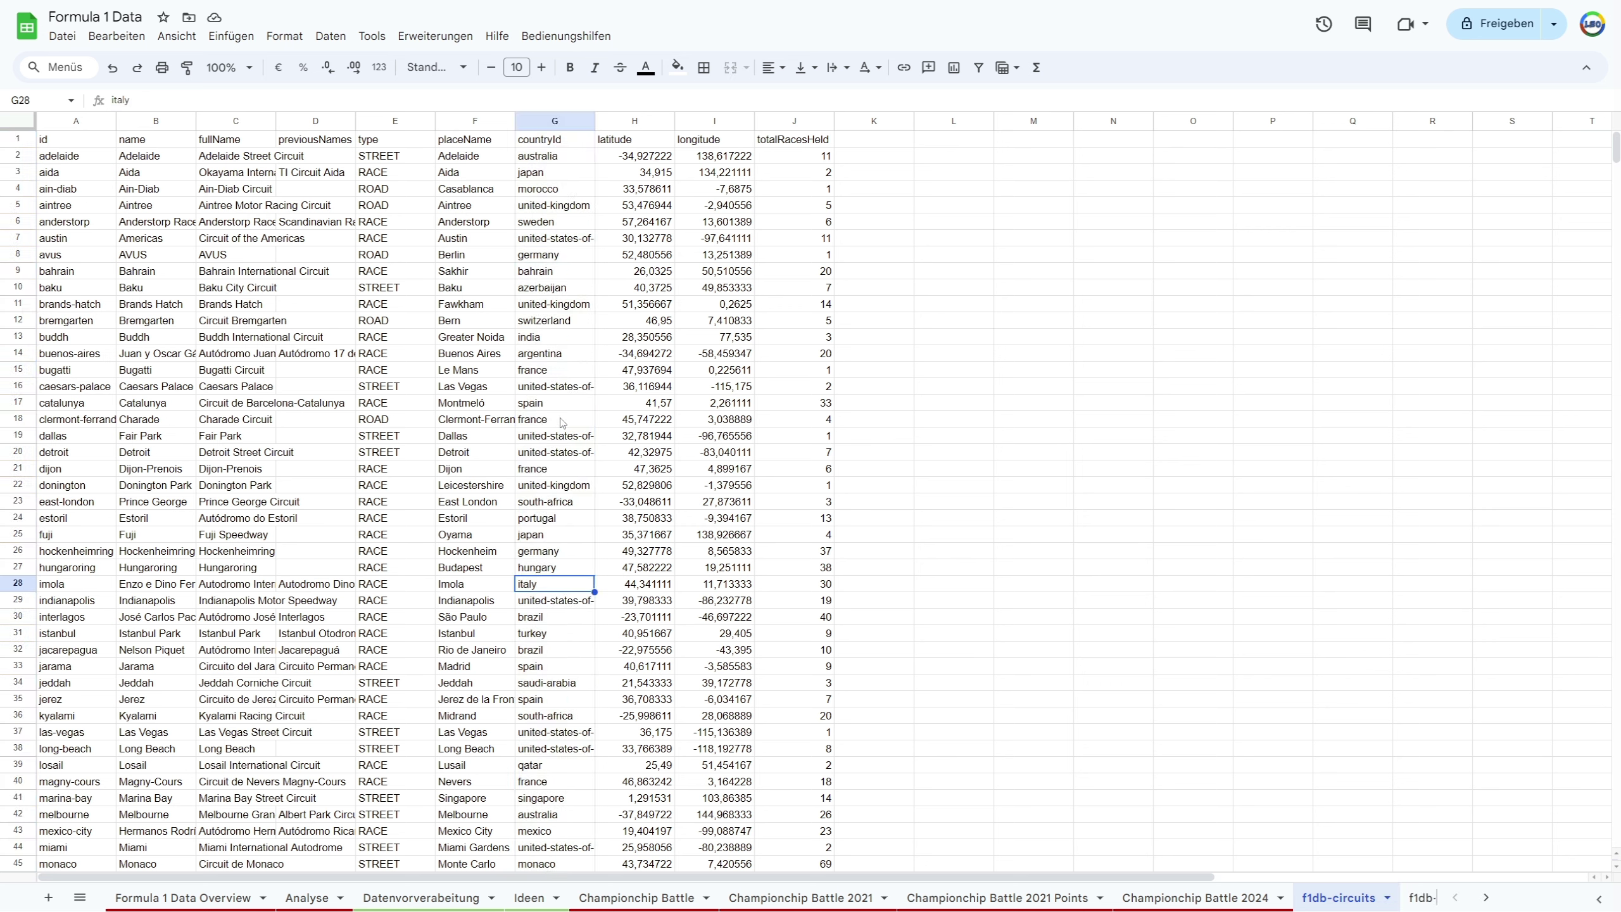
pyautogui.click(555, 427)
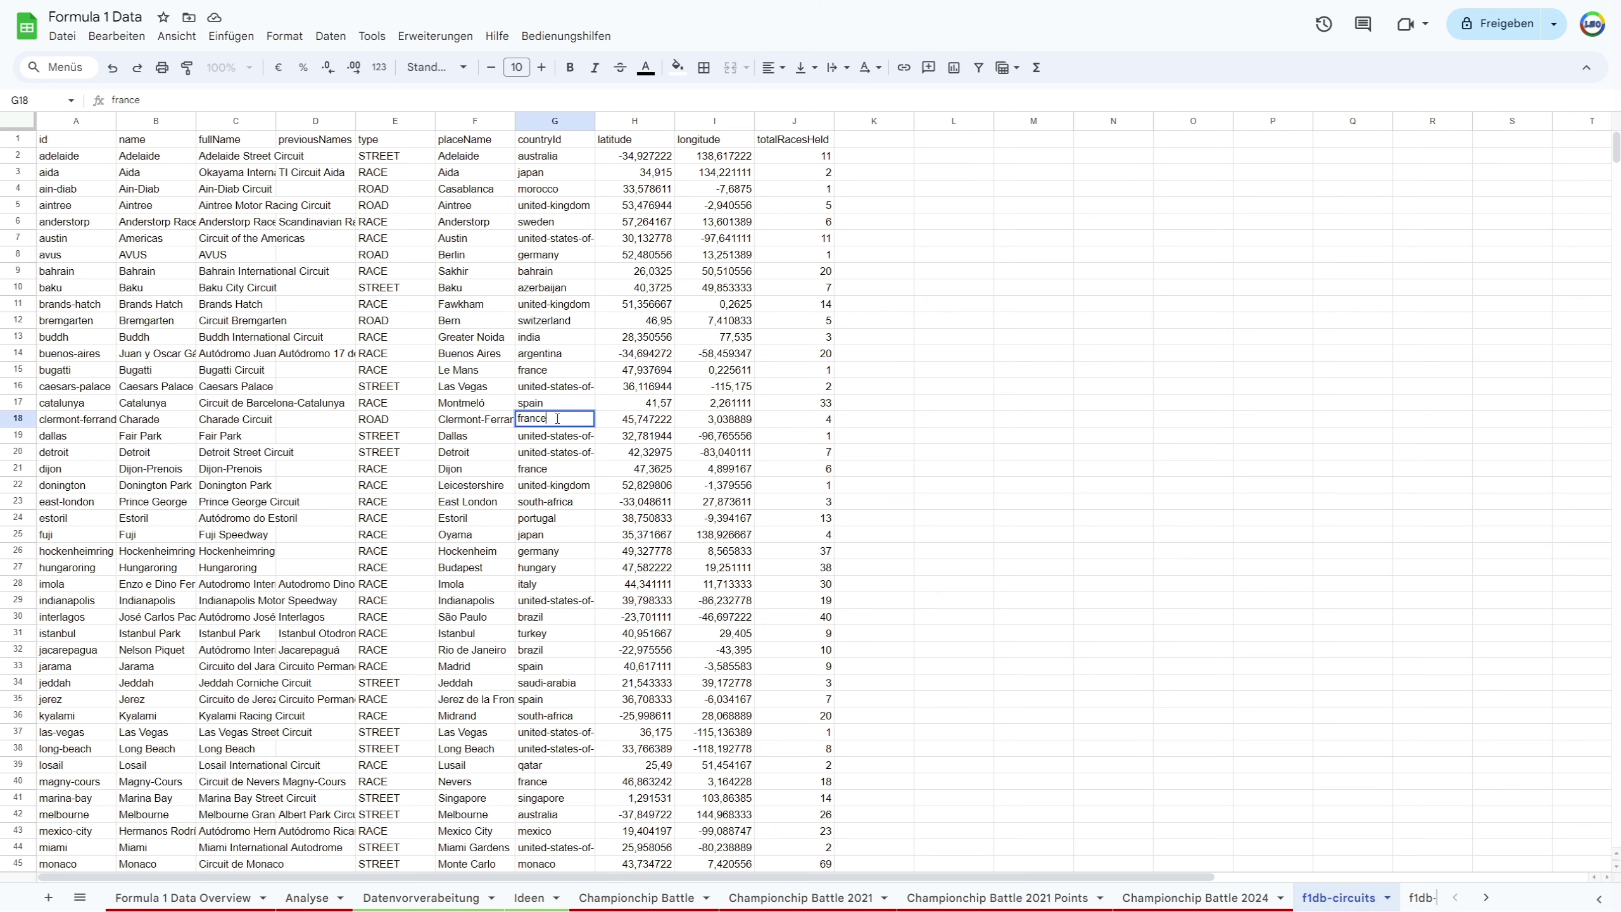
pyautogui.click(569, 454)
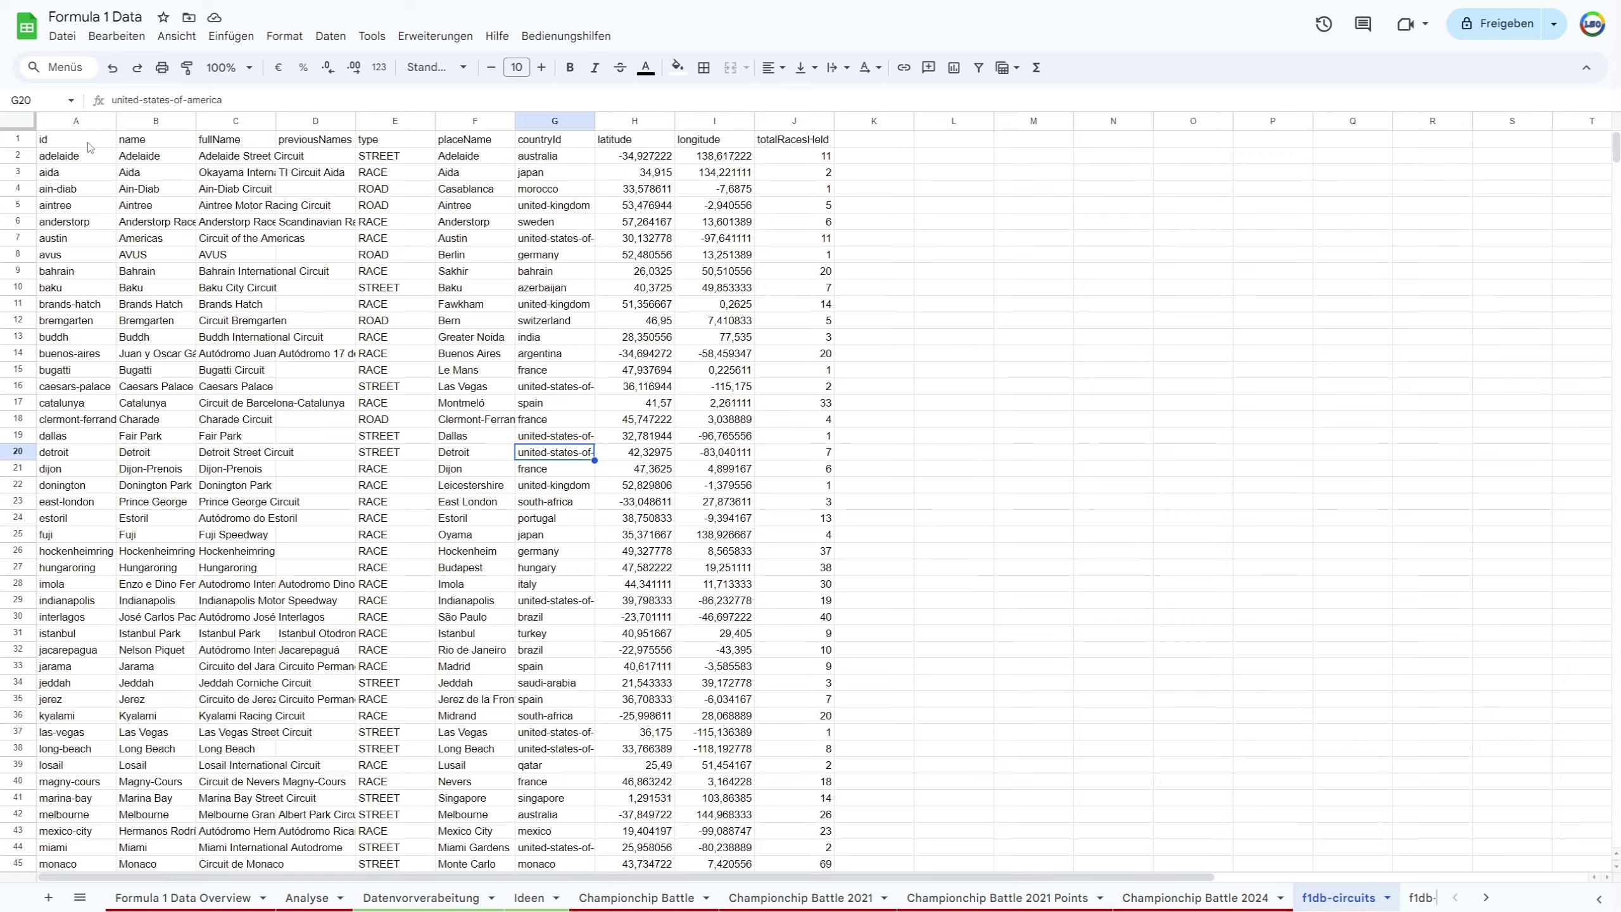
# Deduplicate A1:J78 with a header row, comparing only Spalte G – countryId, leaving 34 rows
pyautogui.moveTo(97, 138)
pyautogui.mouseDown()
pyautogui.moveTo(794, 863)
pyautogui.moveTo(793, 682)
pyautogui.mouseUp()
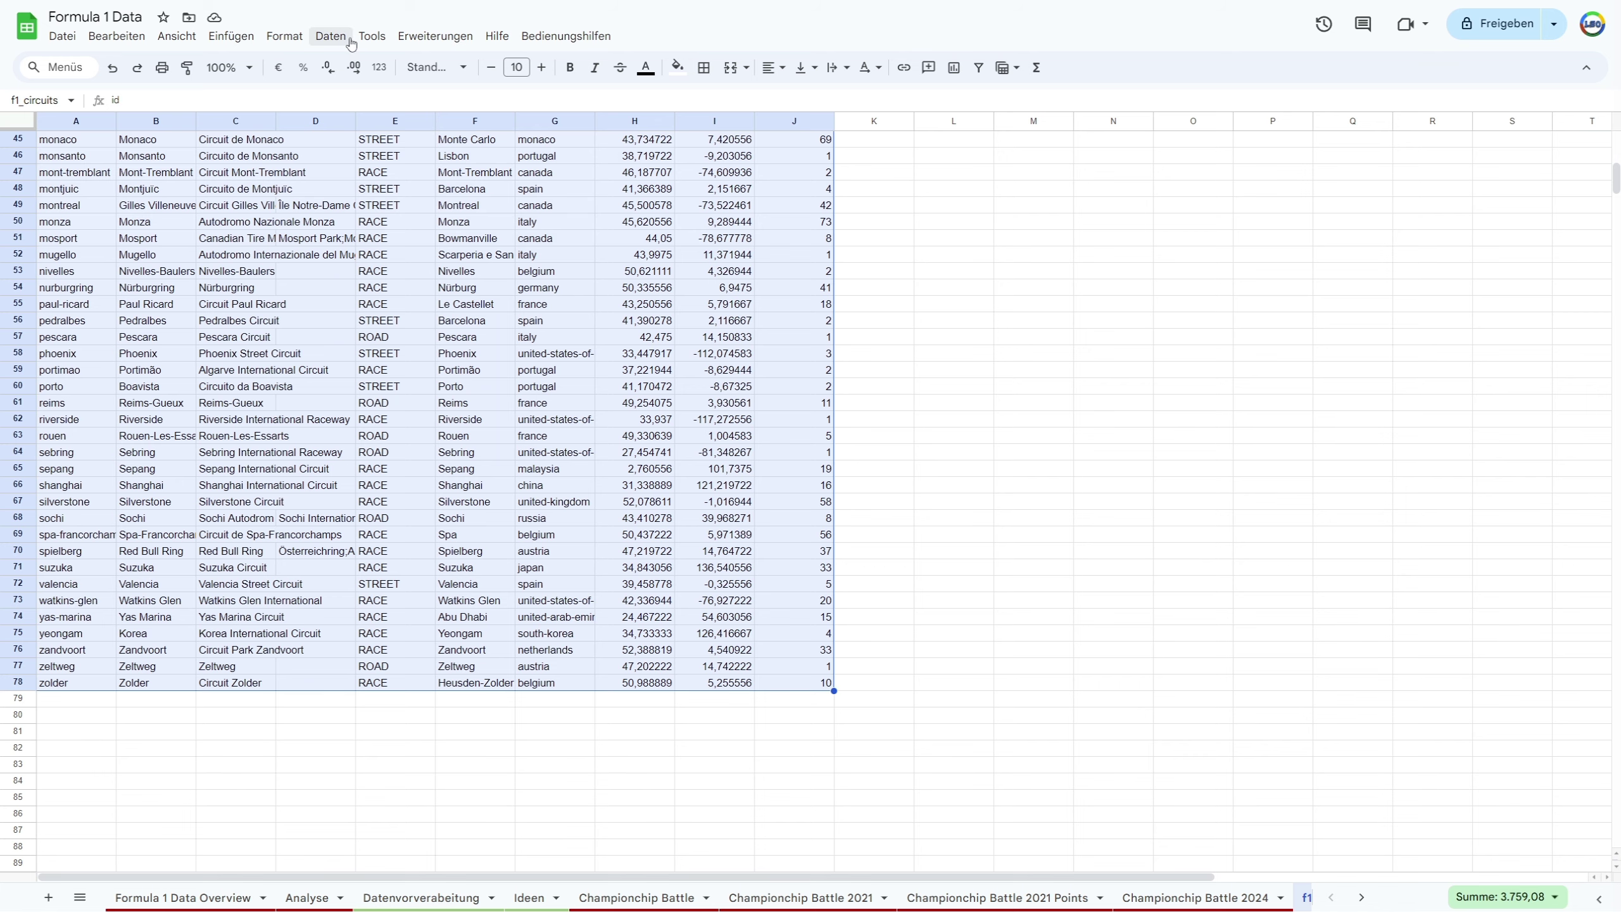
pyautogui.click(331, 35)
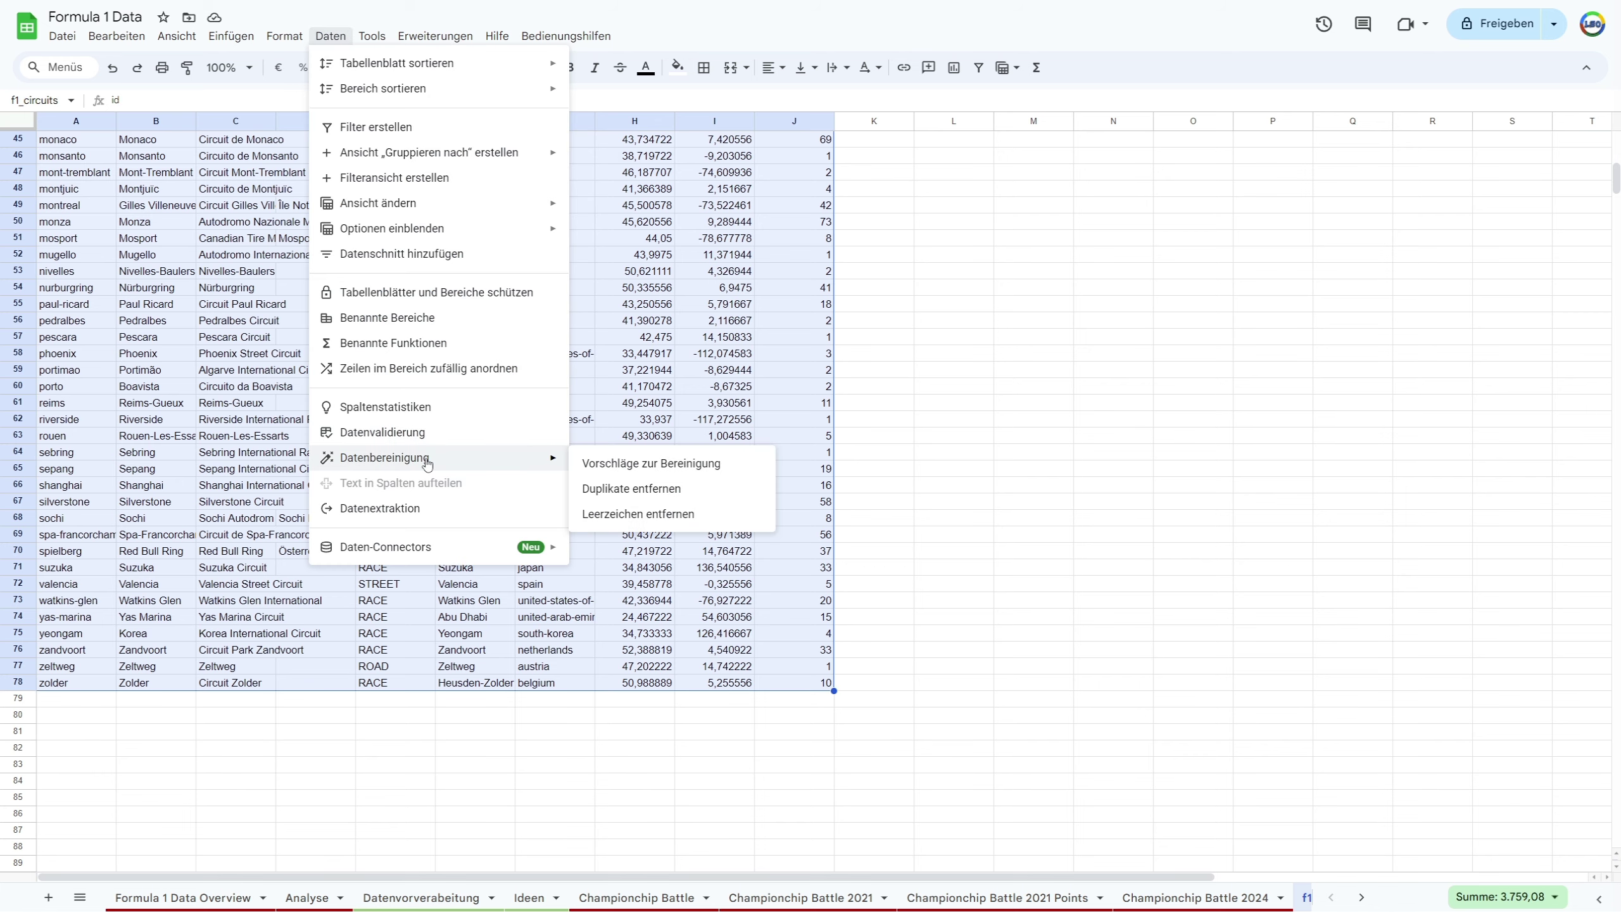
pyautogui.click(635, 490)
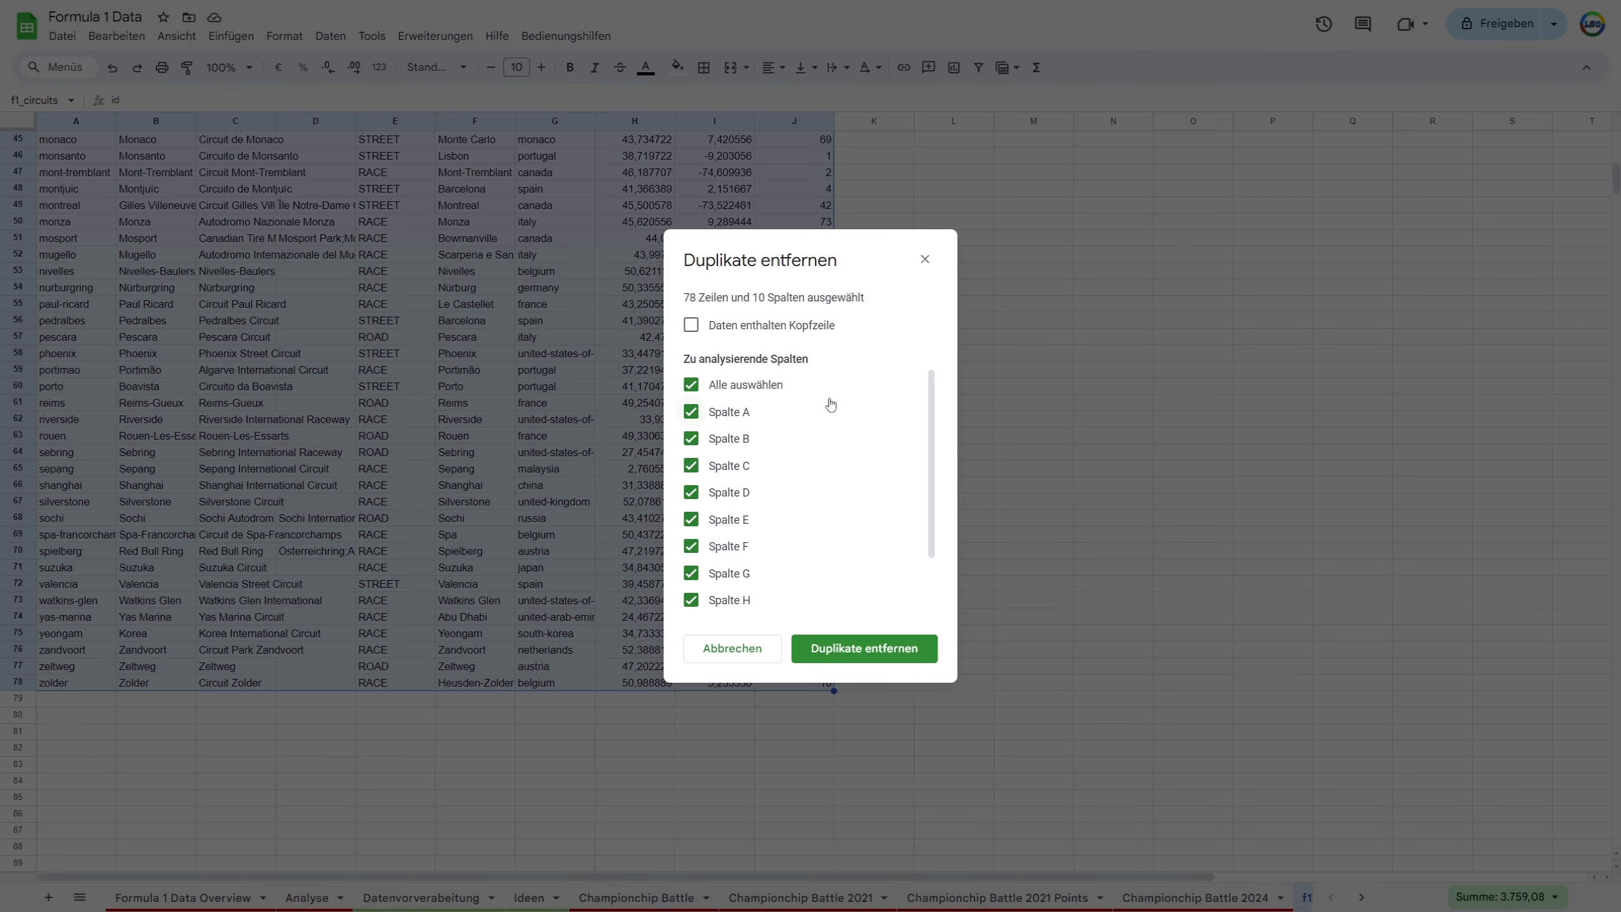
pyautogui.click(798, 324)
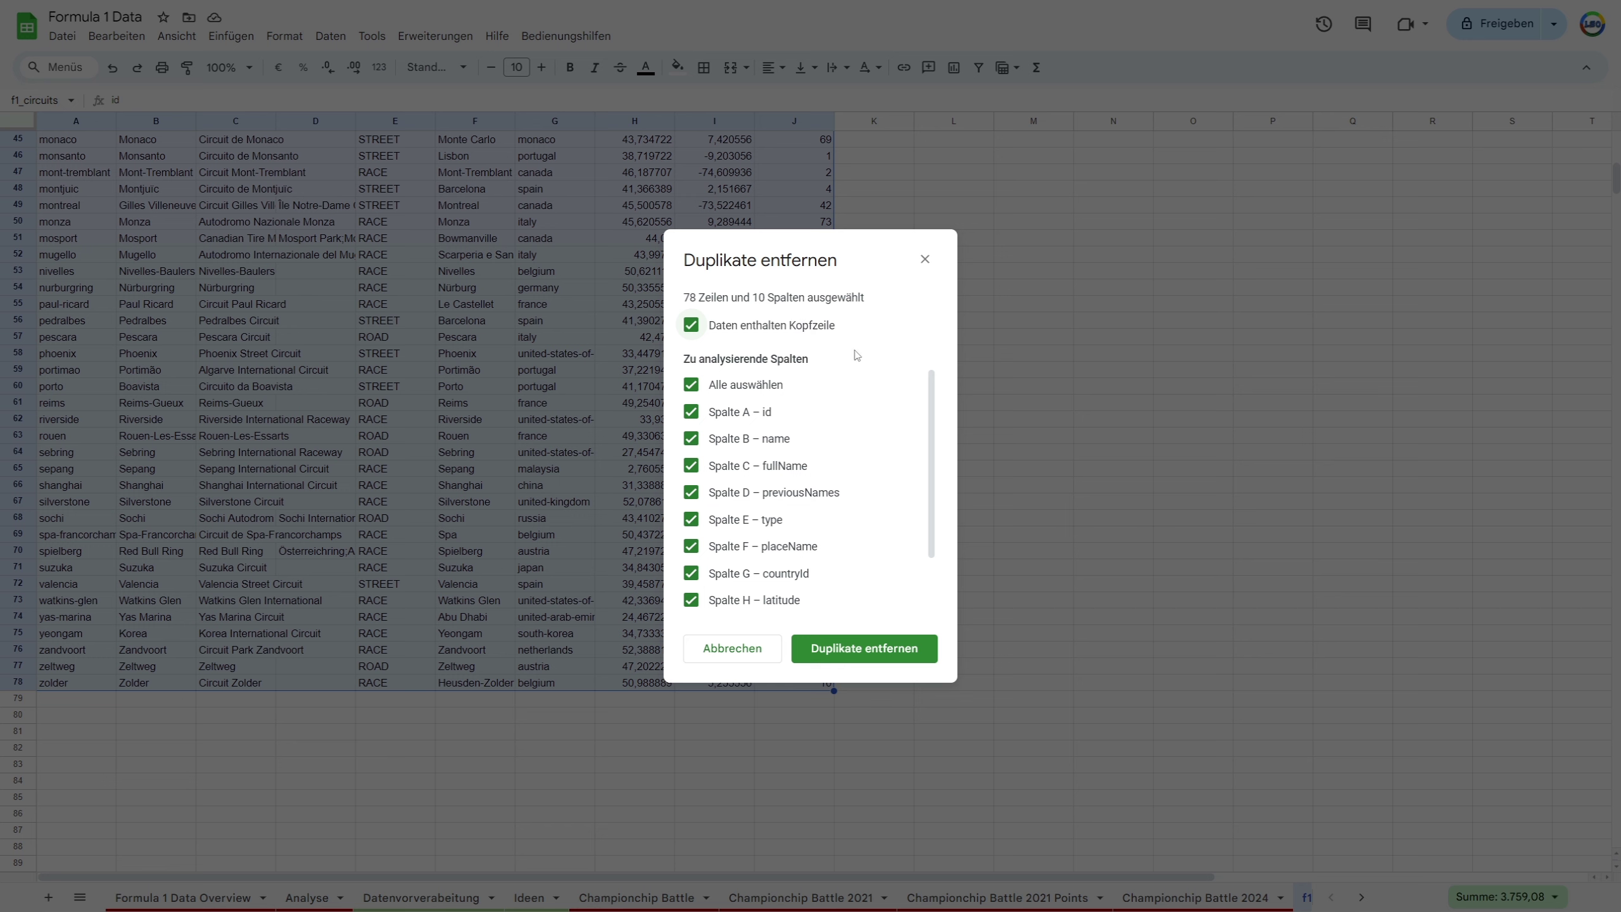
pyautogui.scroll(-1, 933, 387)
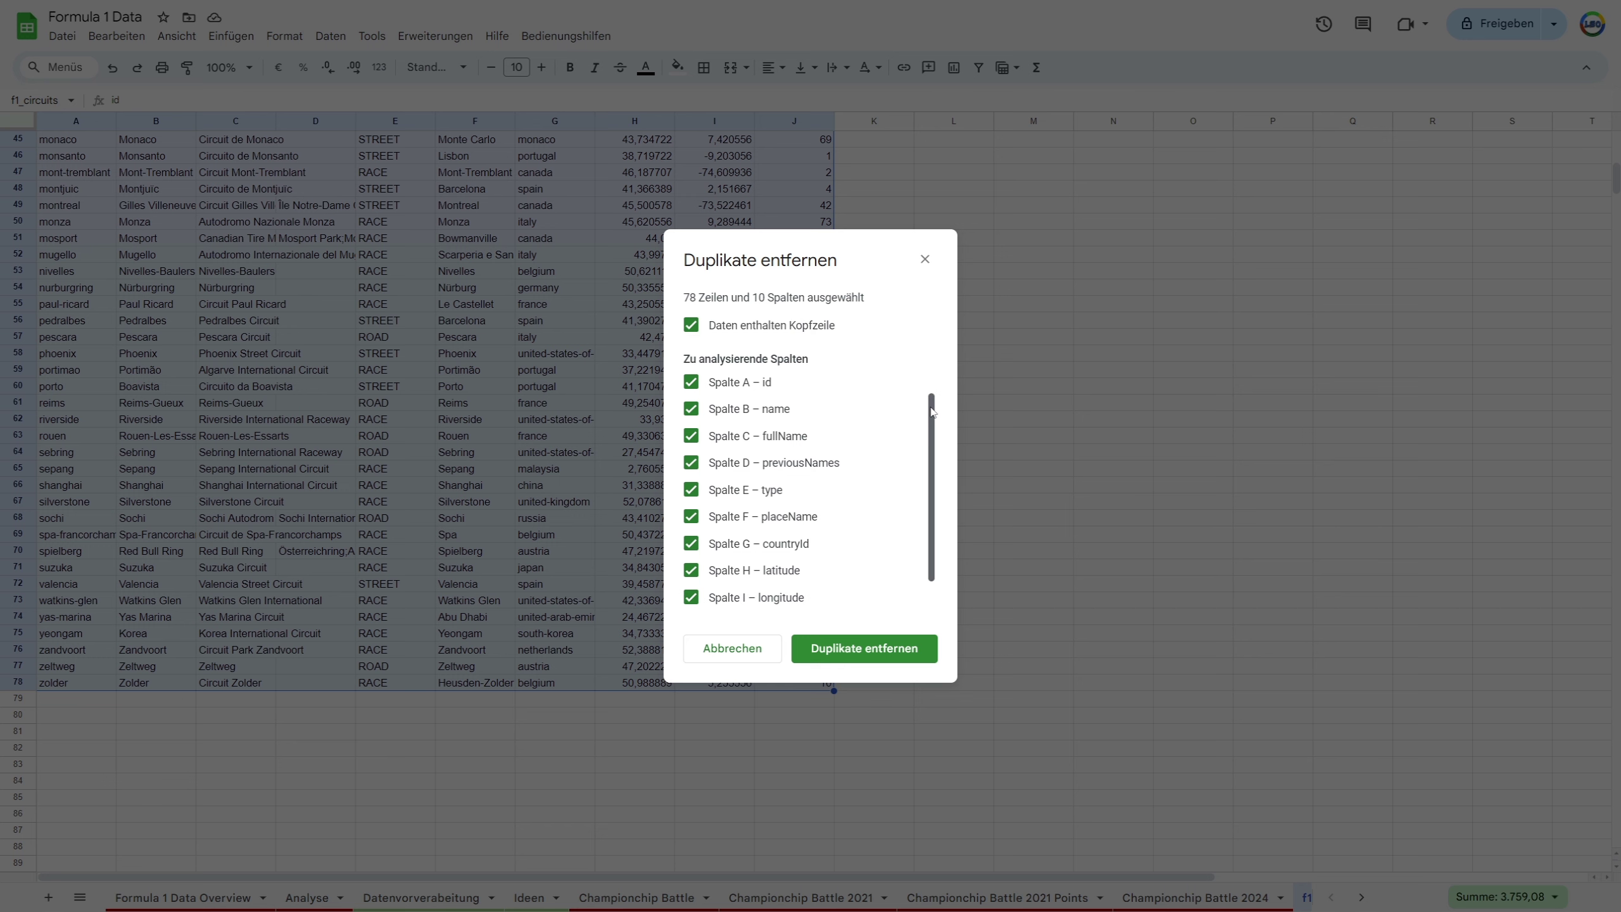
pyautogui.scroll(1, 794, 387)
pyautogui.click(773, 385)
pyautogui.scroll(-1, 816, 415)
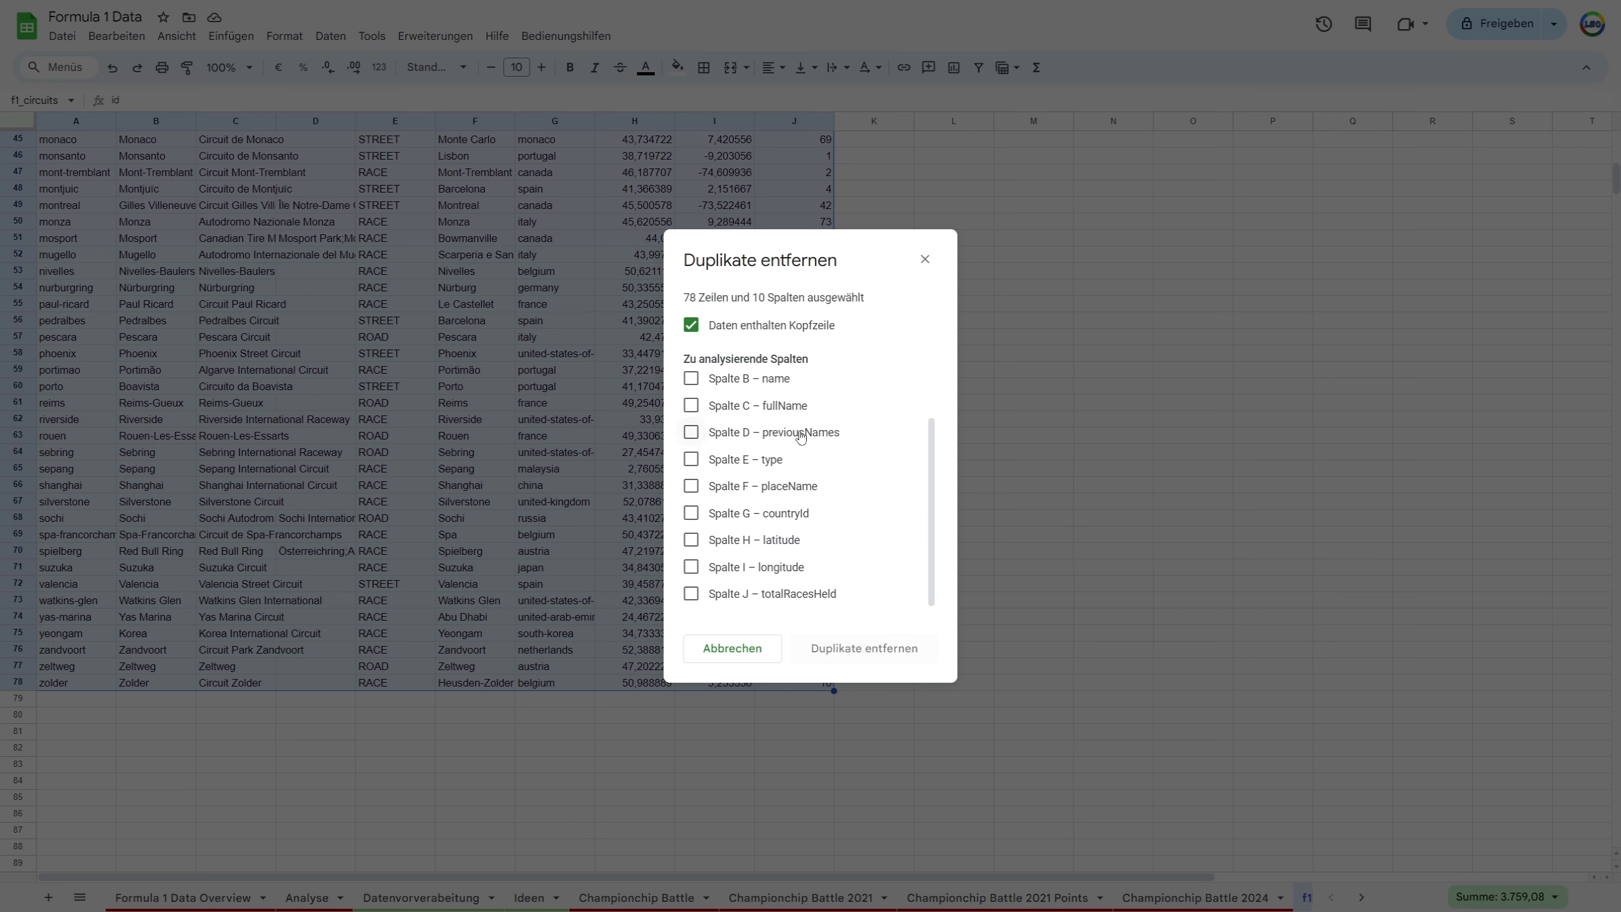
pyautogui.click(700, 518)
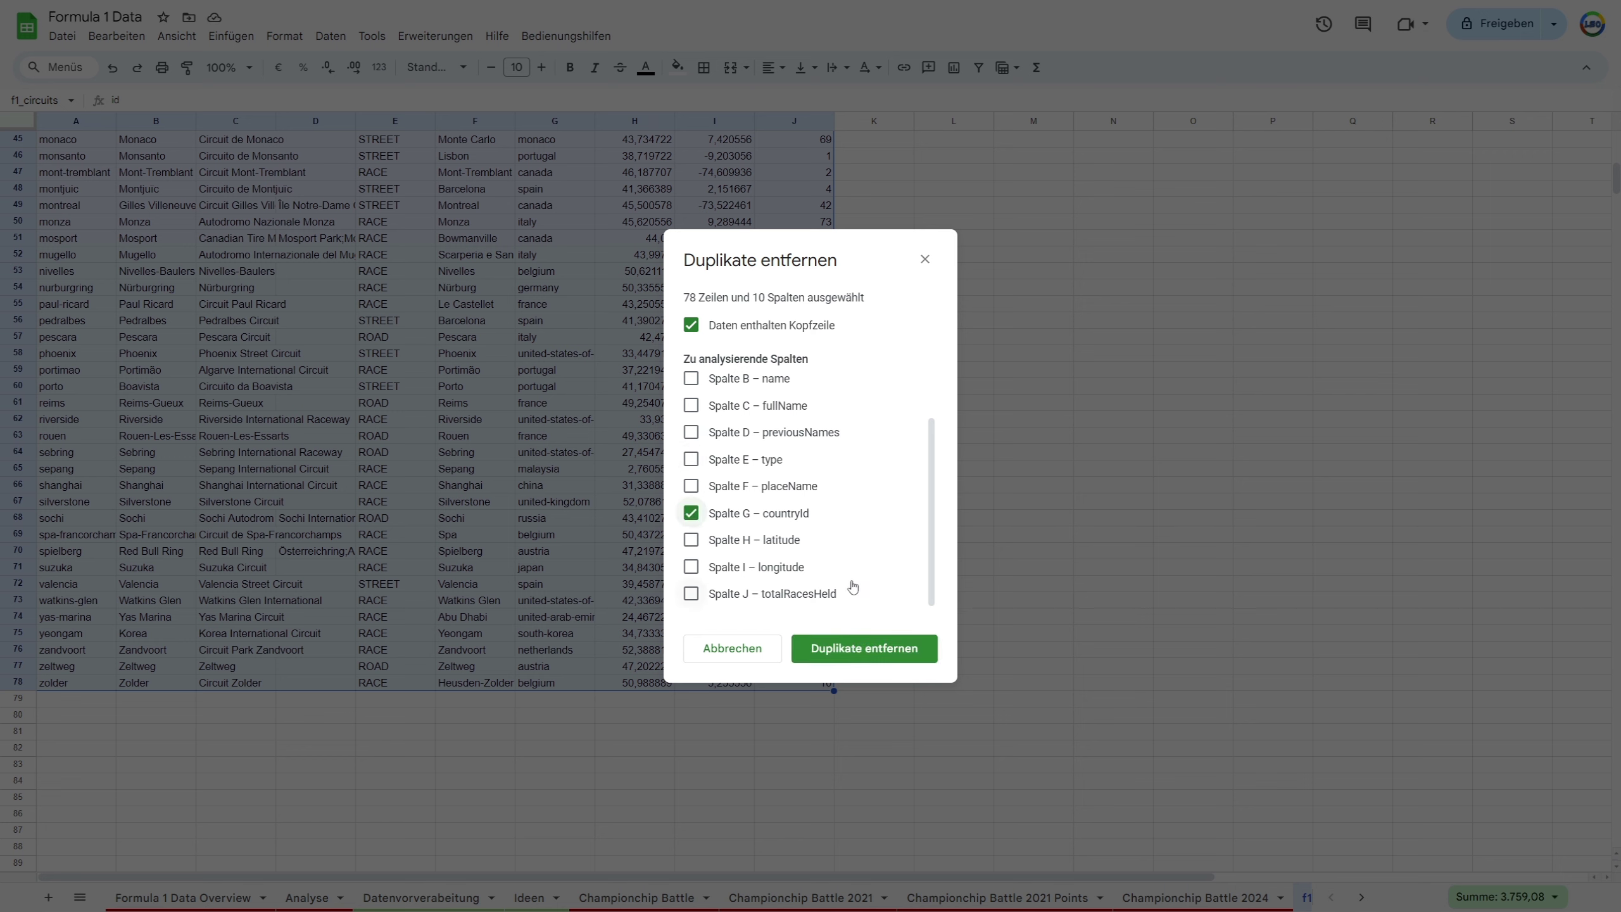
pyautogui.click(875, 651)
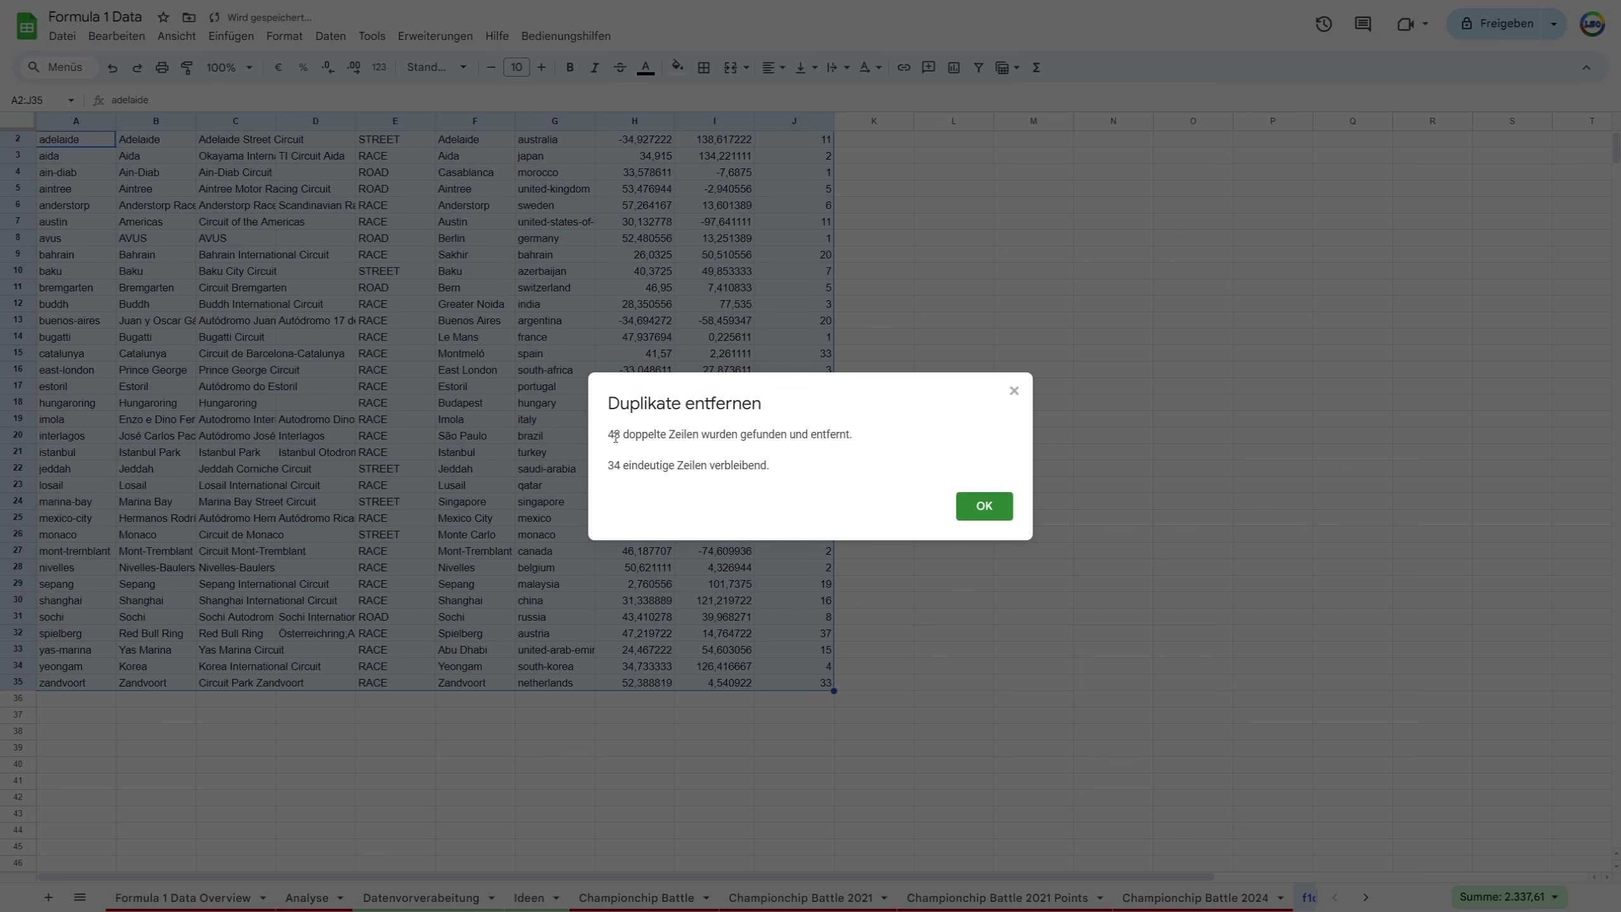
pyautogui.moveTo(609, 434); pyautogui.dragTo(858, 457)
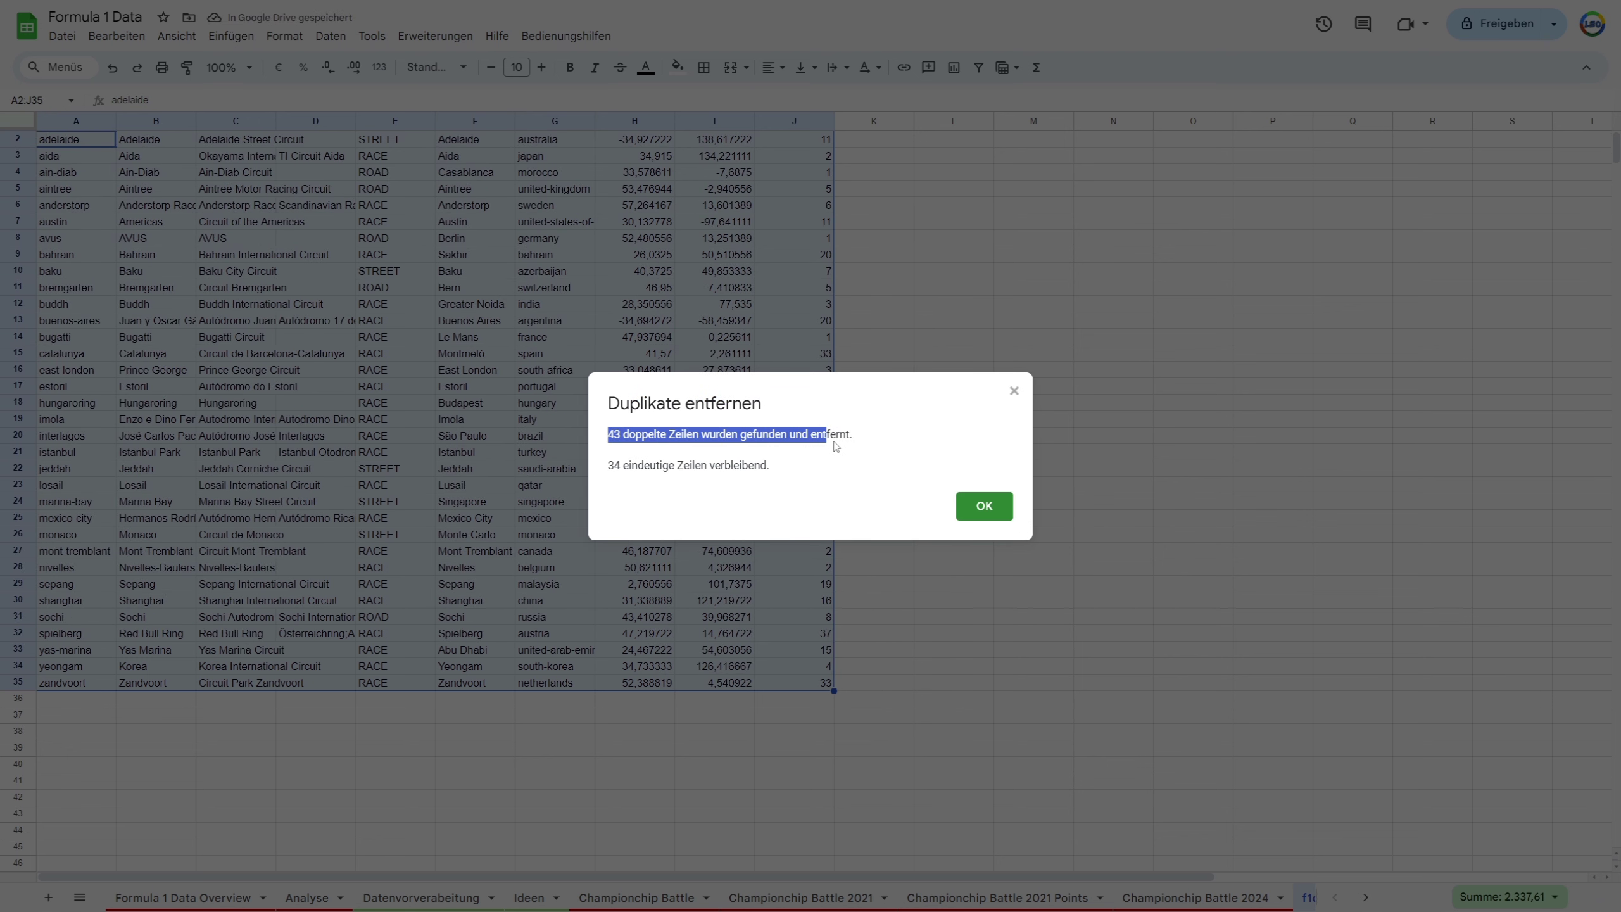
pyautogui.click(859, 457)
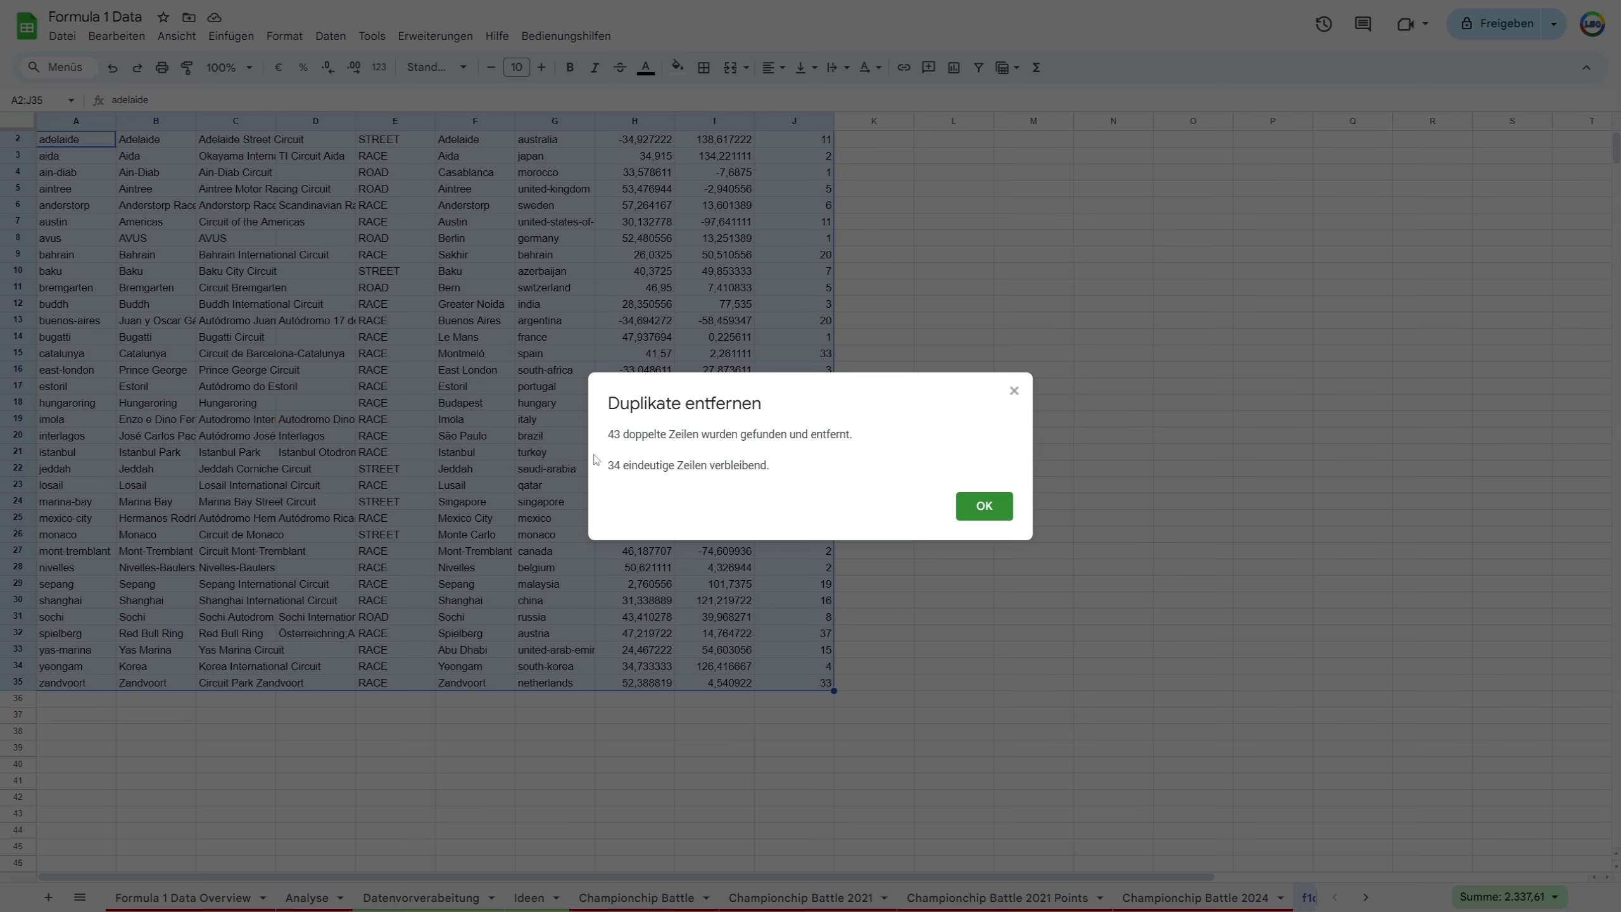
# Dismiss the report and inspect the imola, avus and bugatti rows and the countryId column
pyautogui.click(979, 514)
pyautogui.scroll(1, 763, 605)
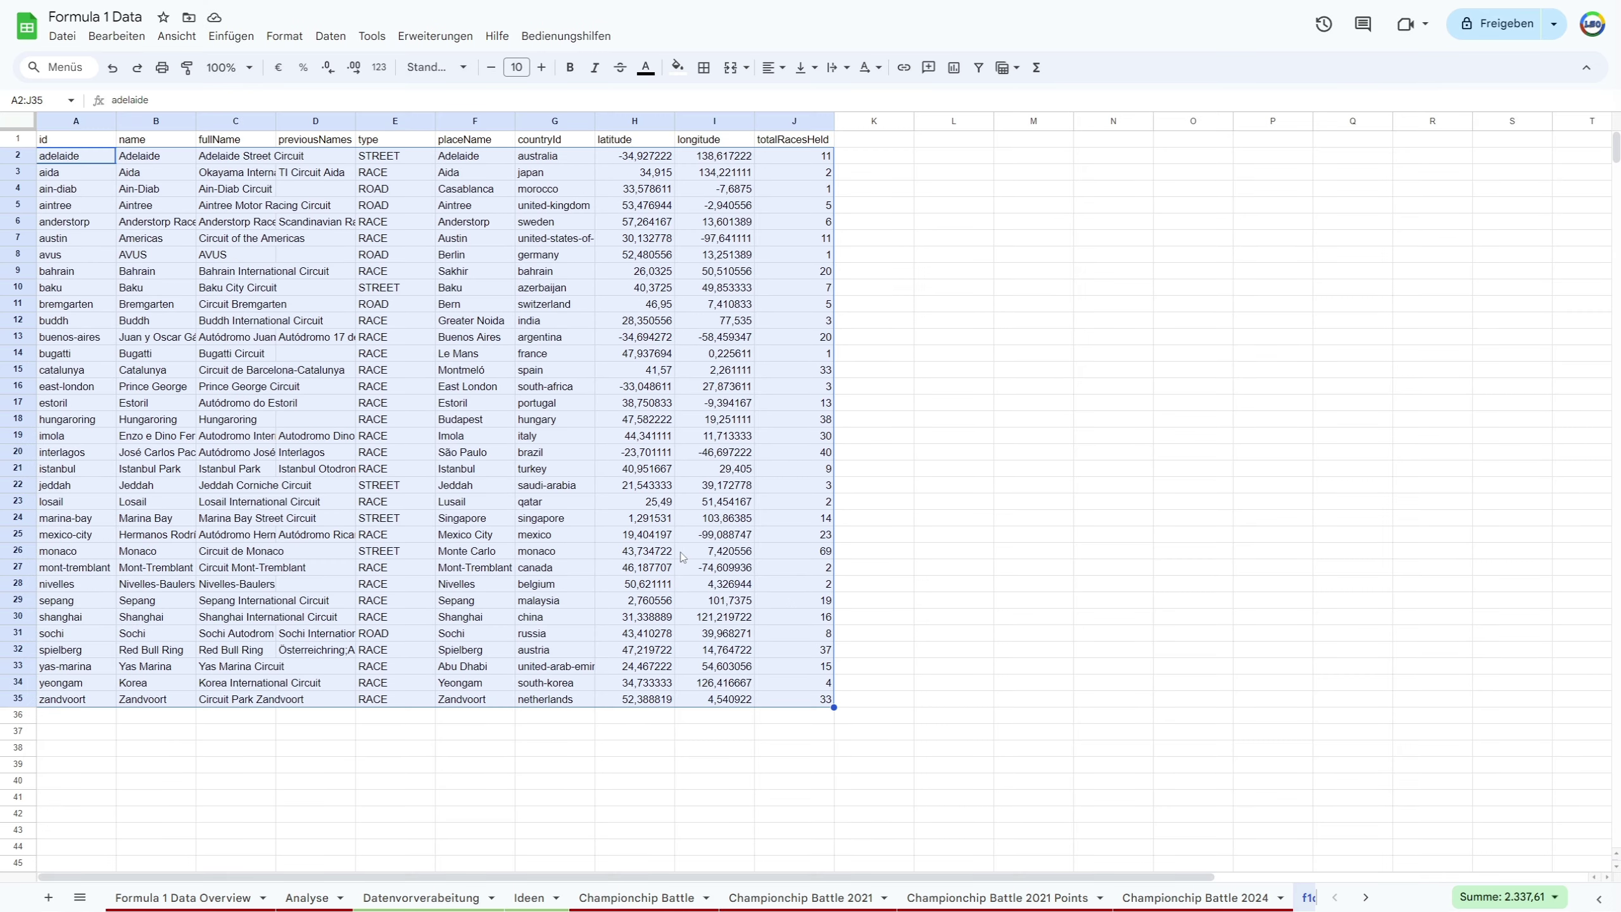
pyautogui.click(550, 439)
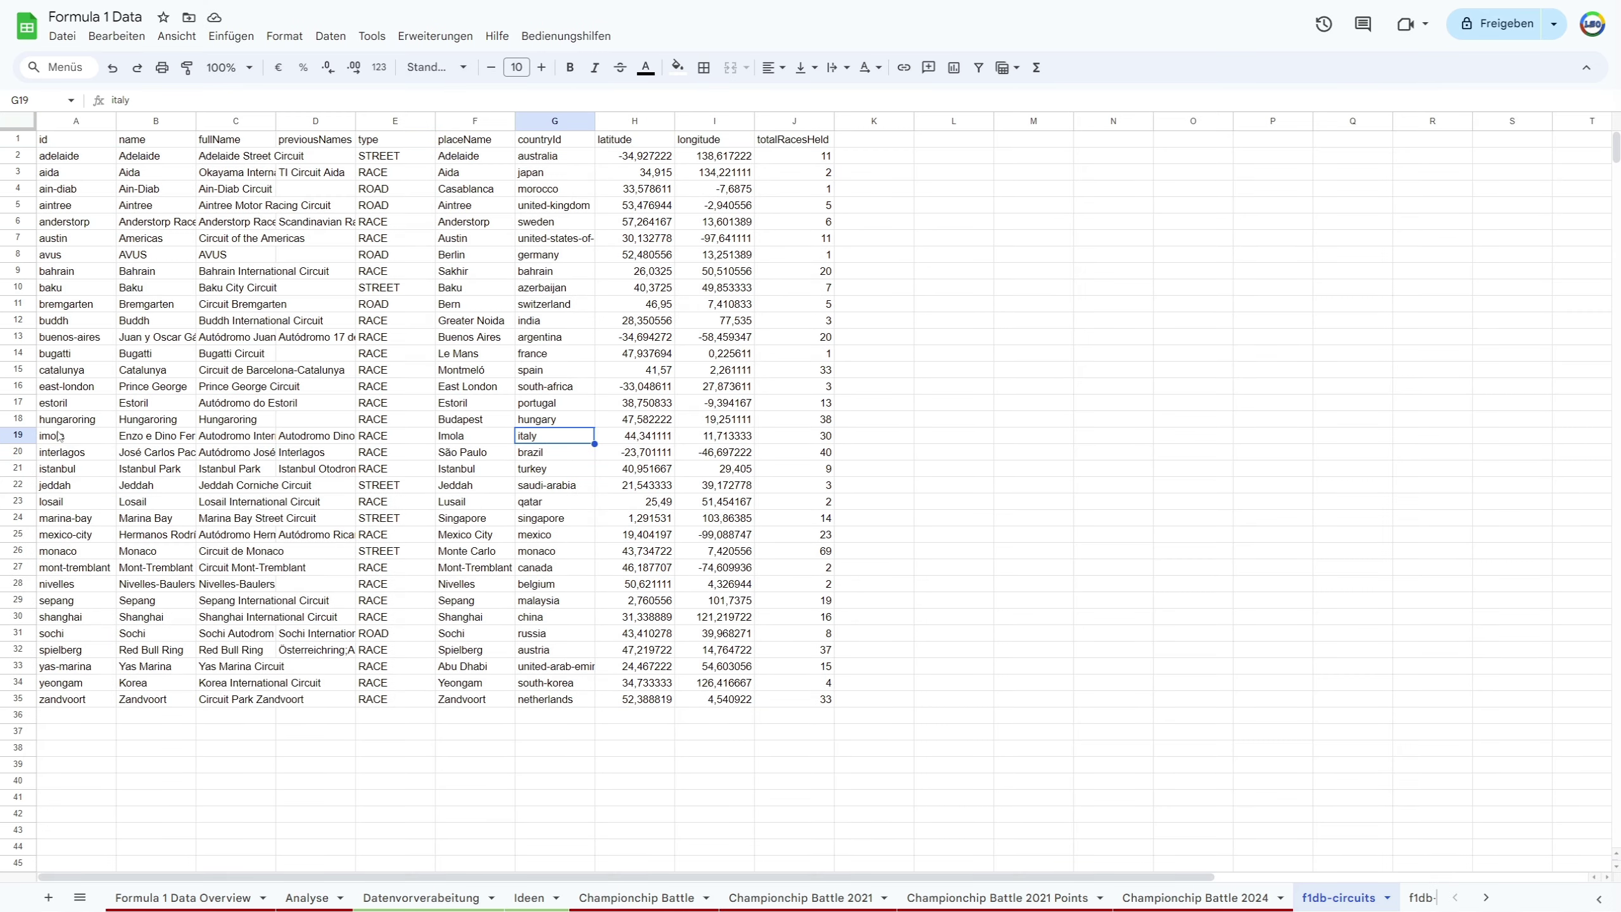
pyautogui.click(18, 436)
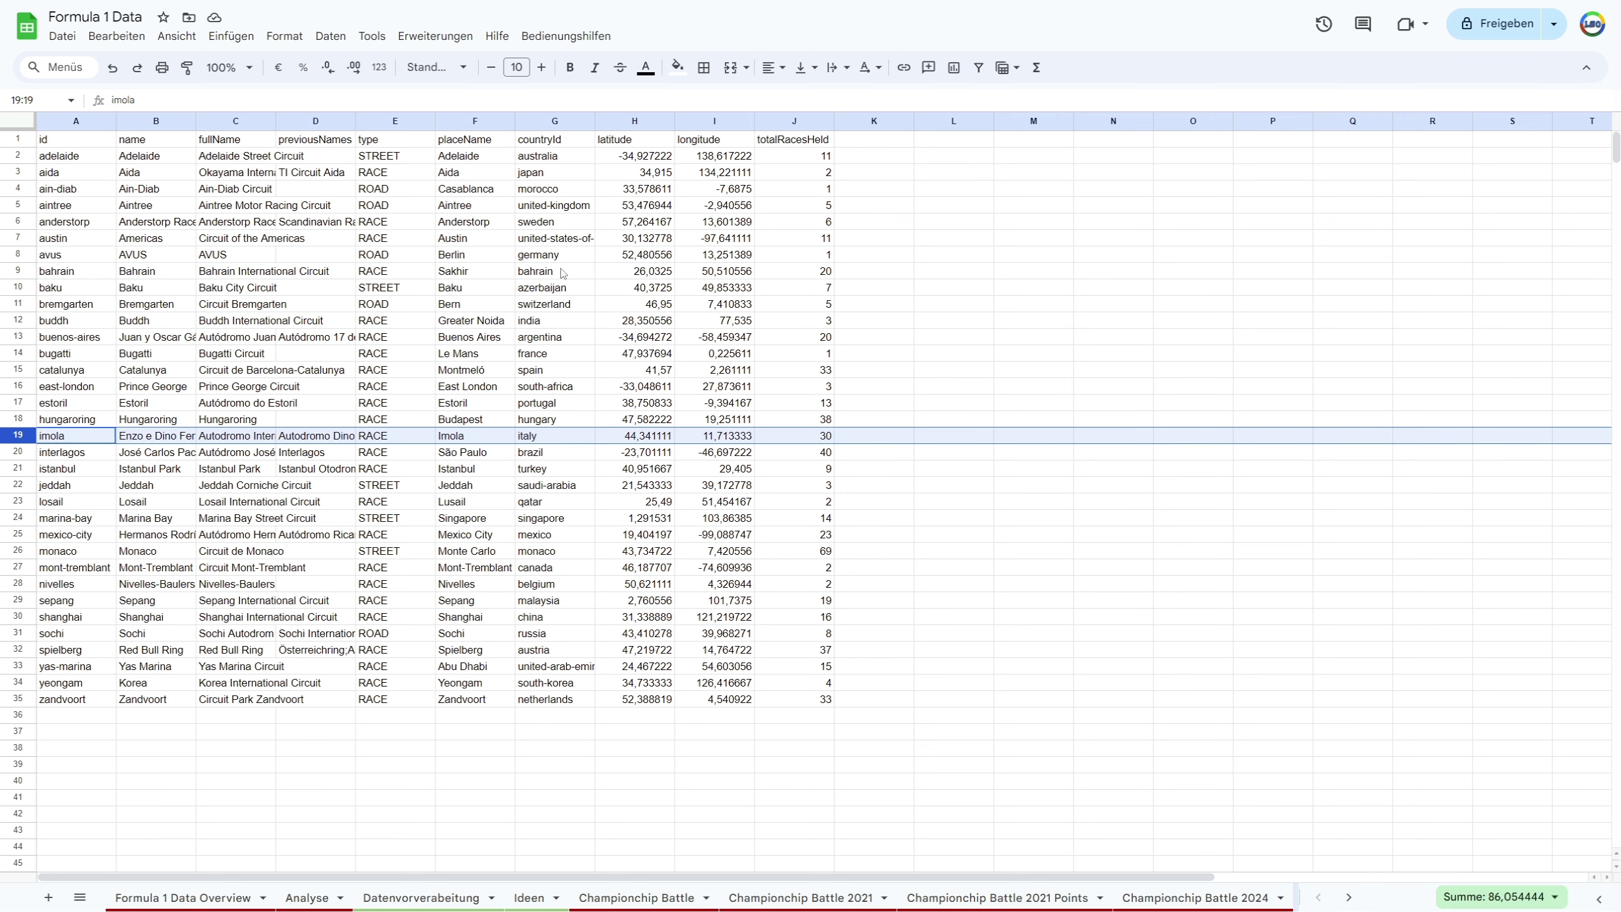
pyautogui.click(25, 254)
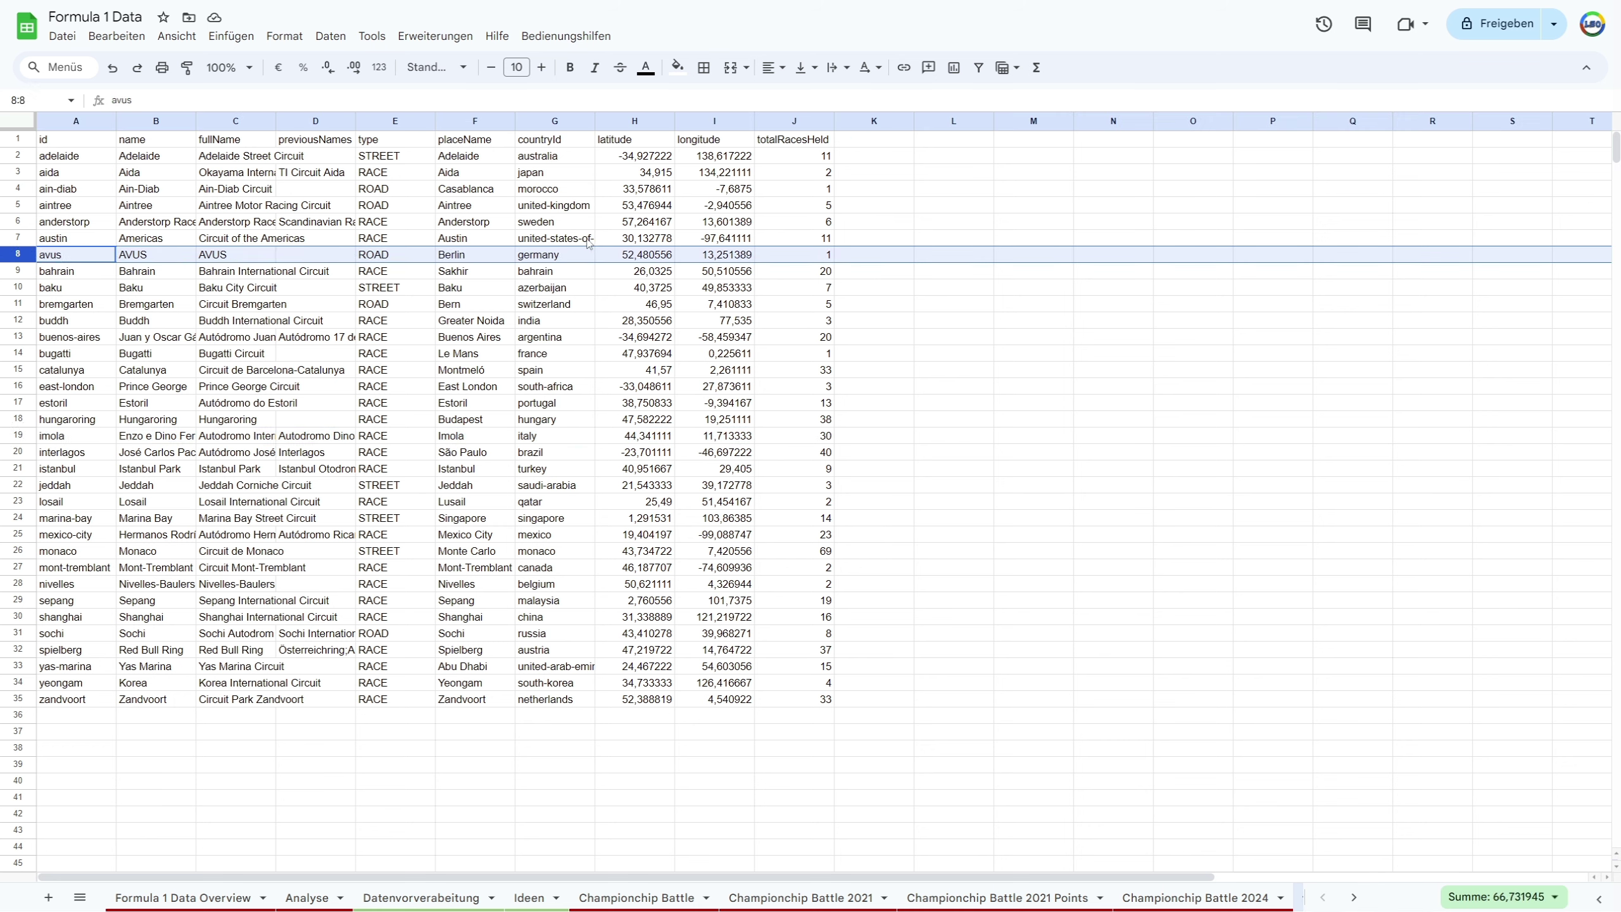
pyautogui.click(17, 353)
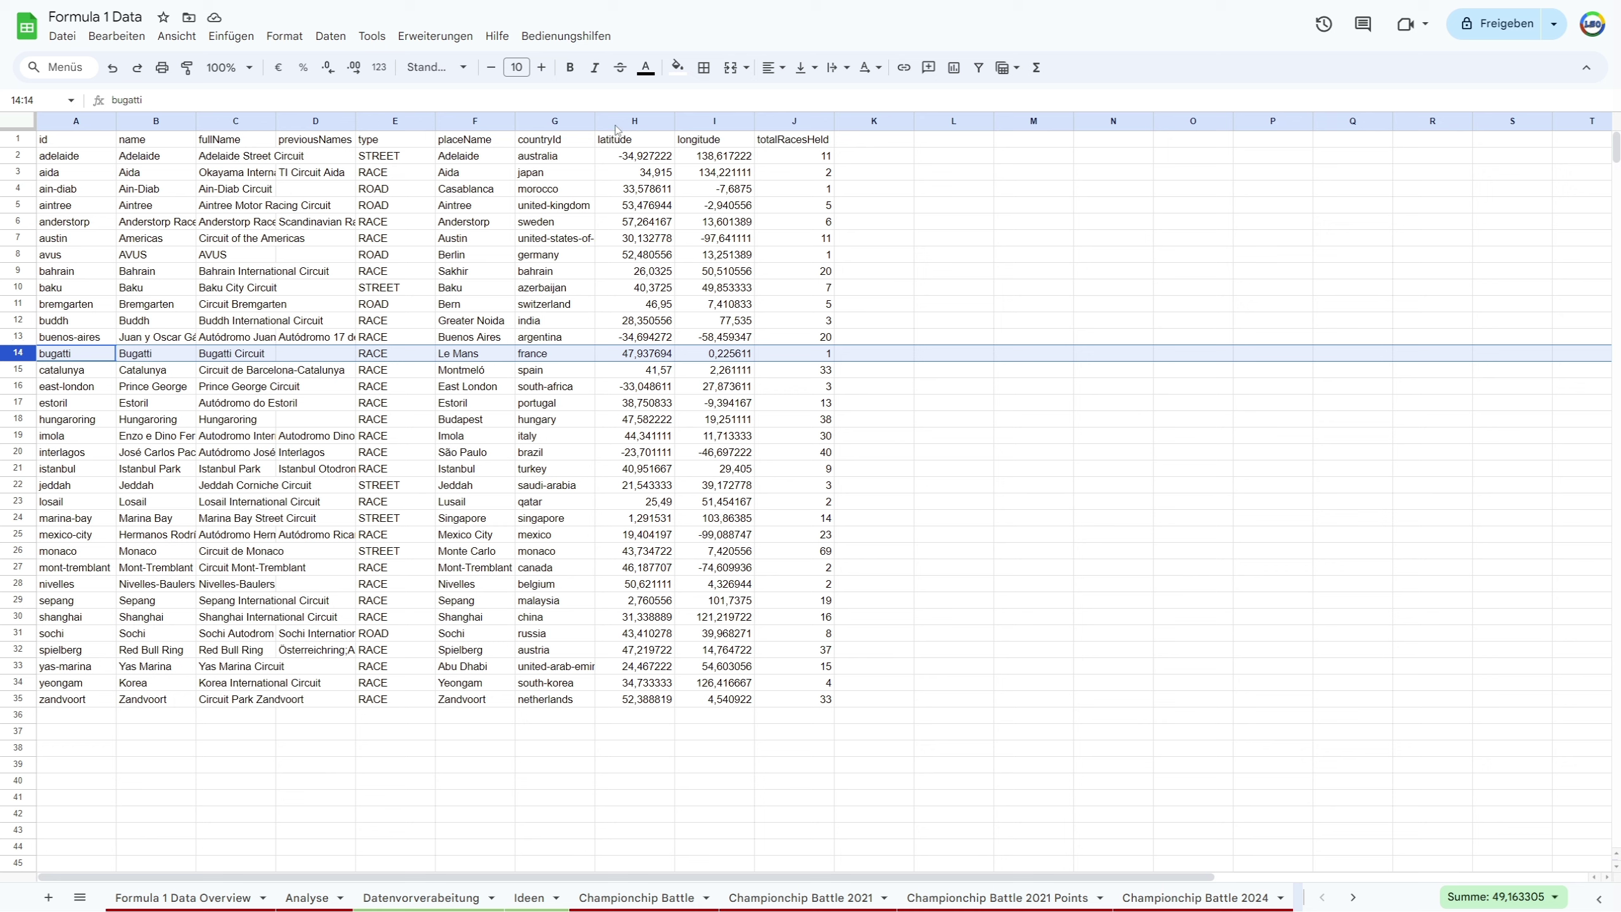
pyautogui.click(555, 123)
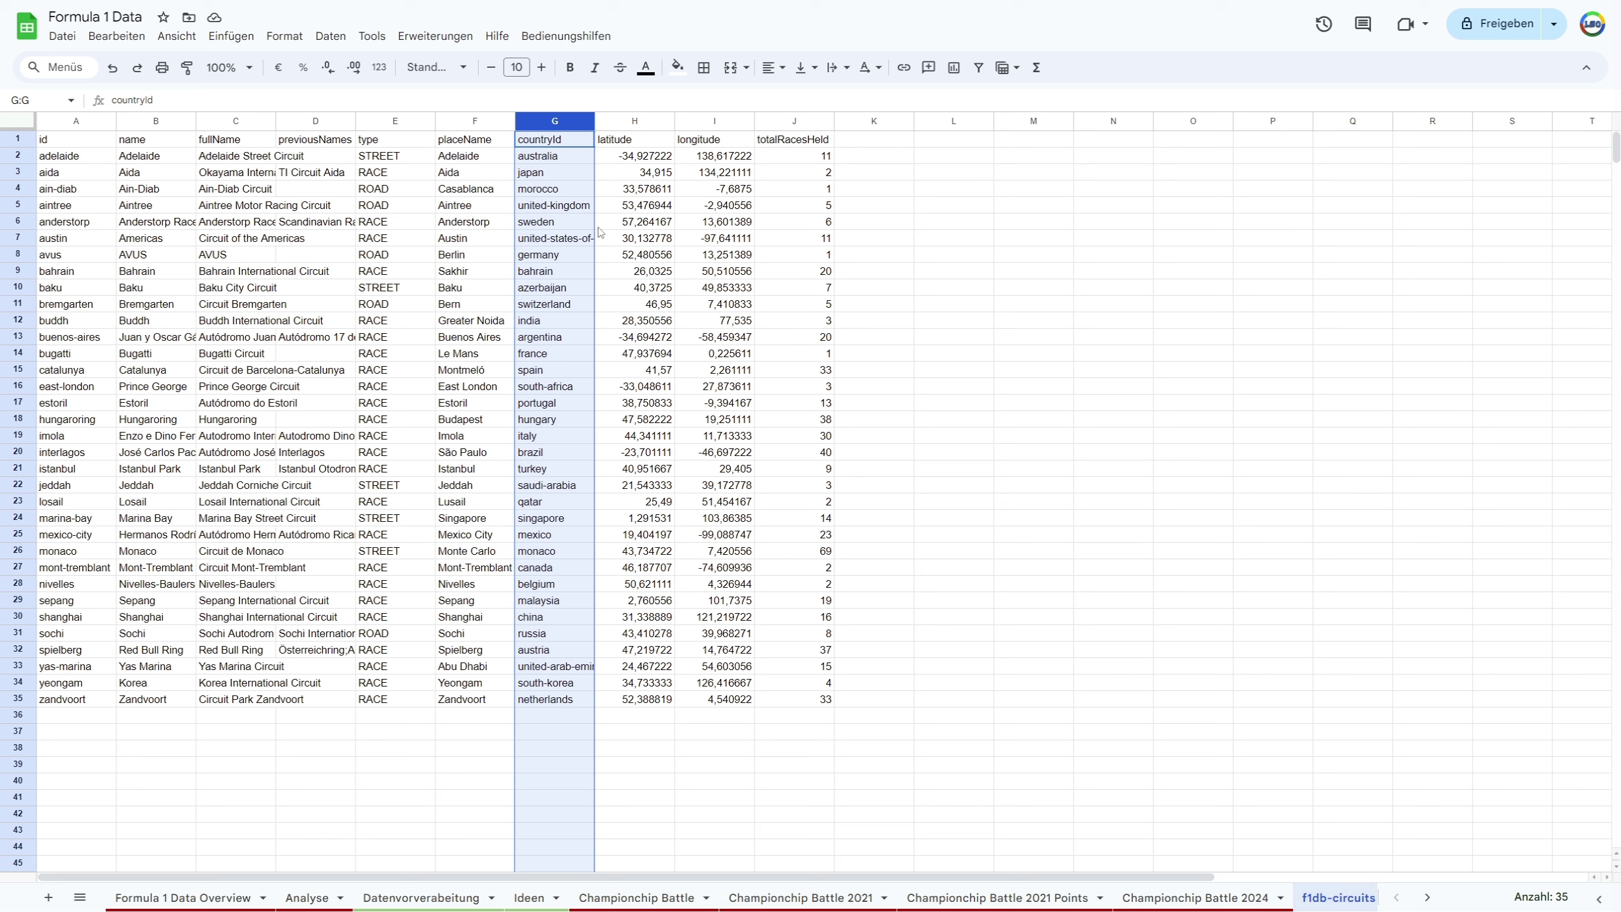
# Undo the countryId-only removal and scroll to confirm all 77 circuits through zolder in row 78
pyautogui.click(987, 453)
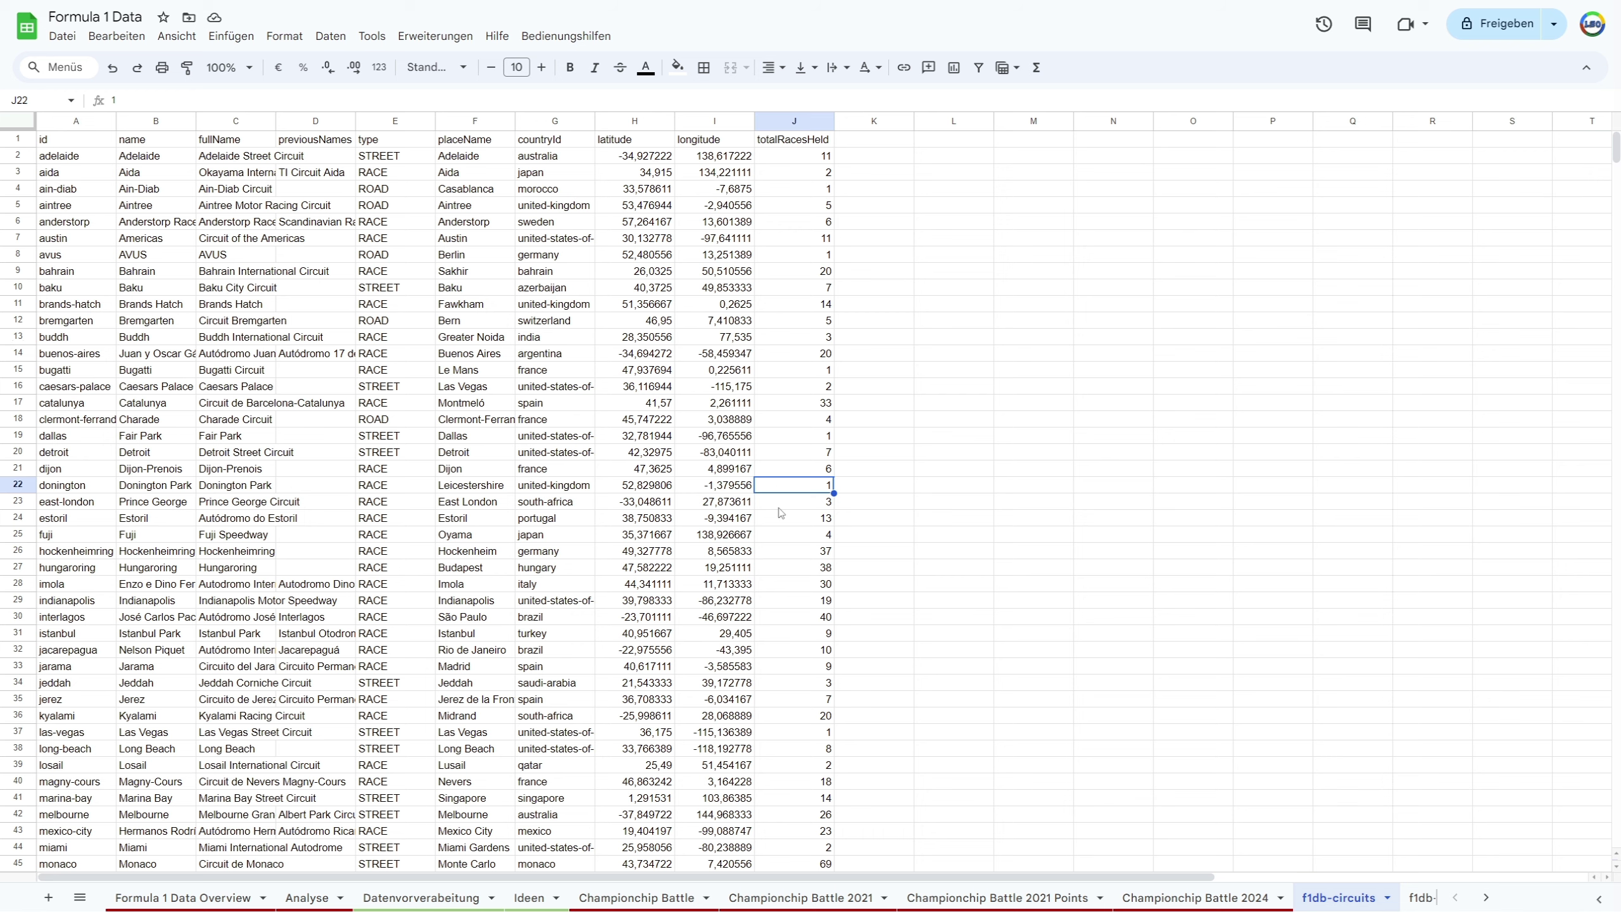
pyautogui.scroll(-5, 792, 515)
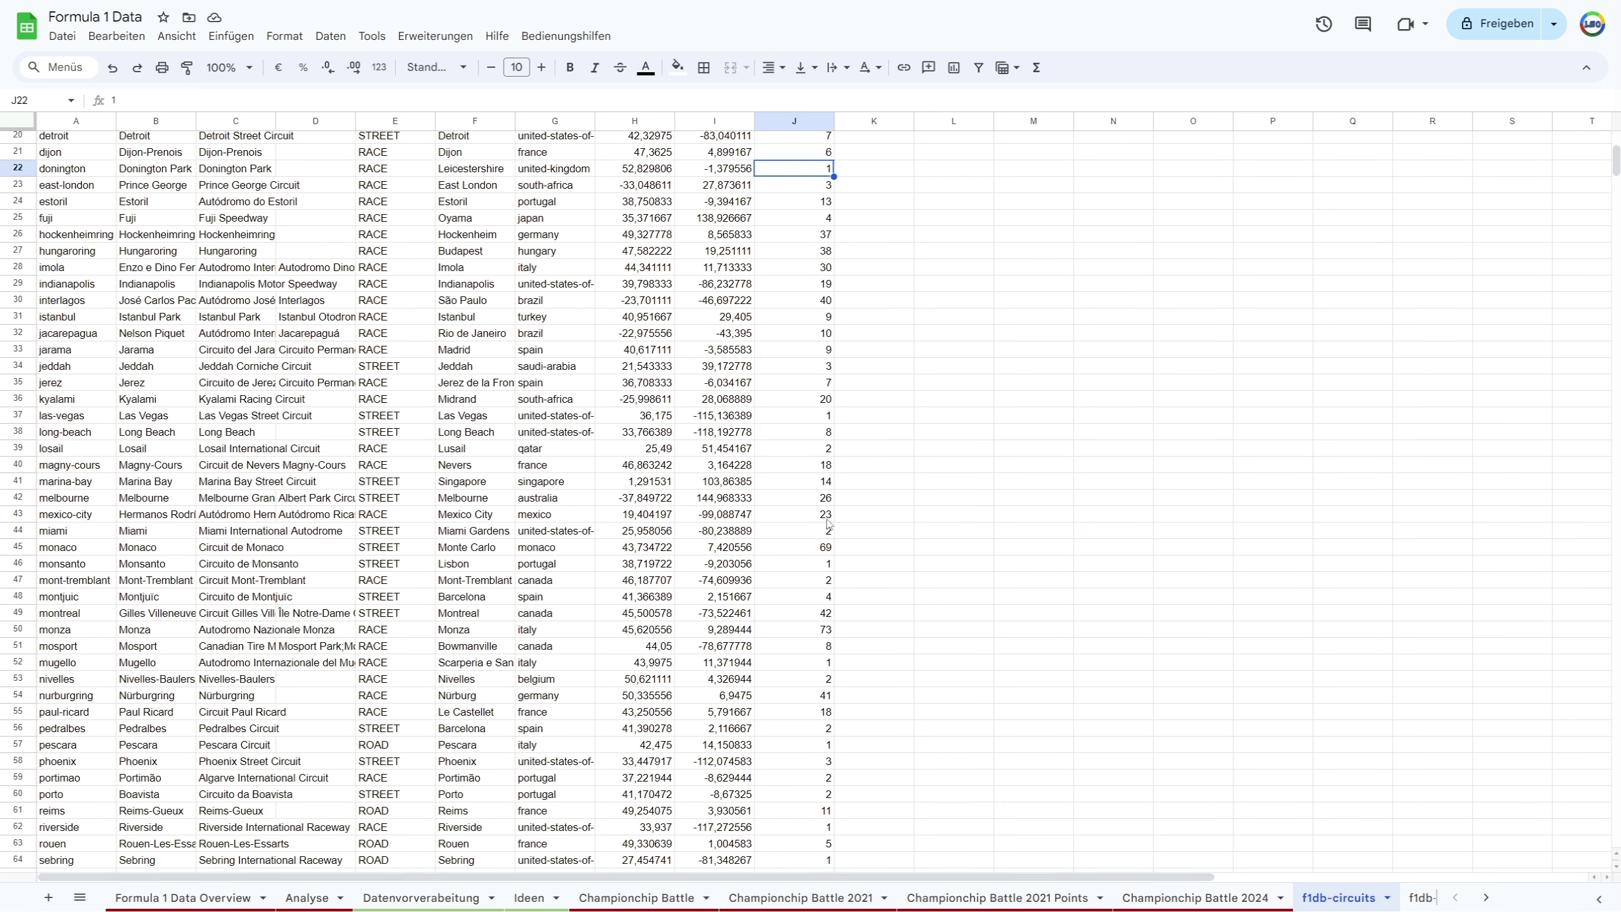
pyautogui.scroll(-5, 810, 516)
pyautogui.scroll(-1, 832, 517)
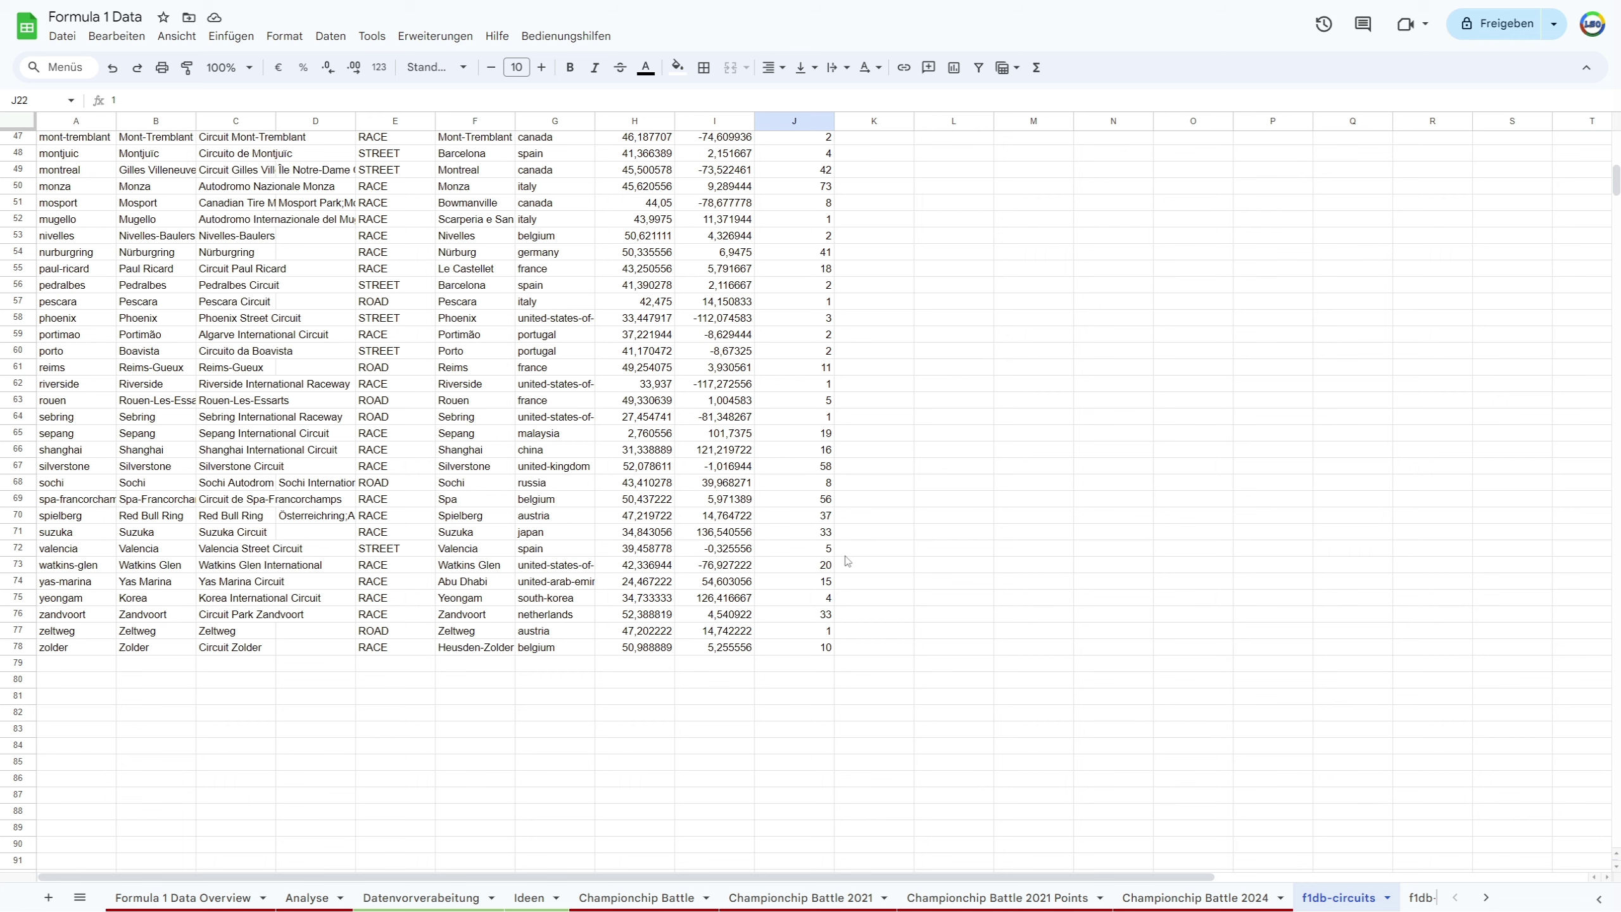
pyautogui.scroll(7, 808, 585)
pyautogui.scroll(5, 808, 585)
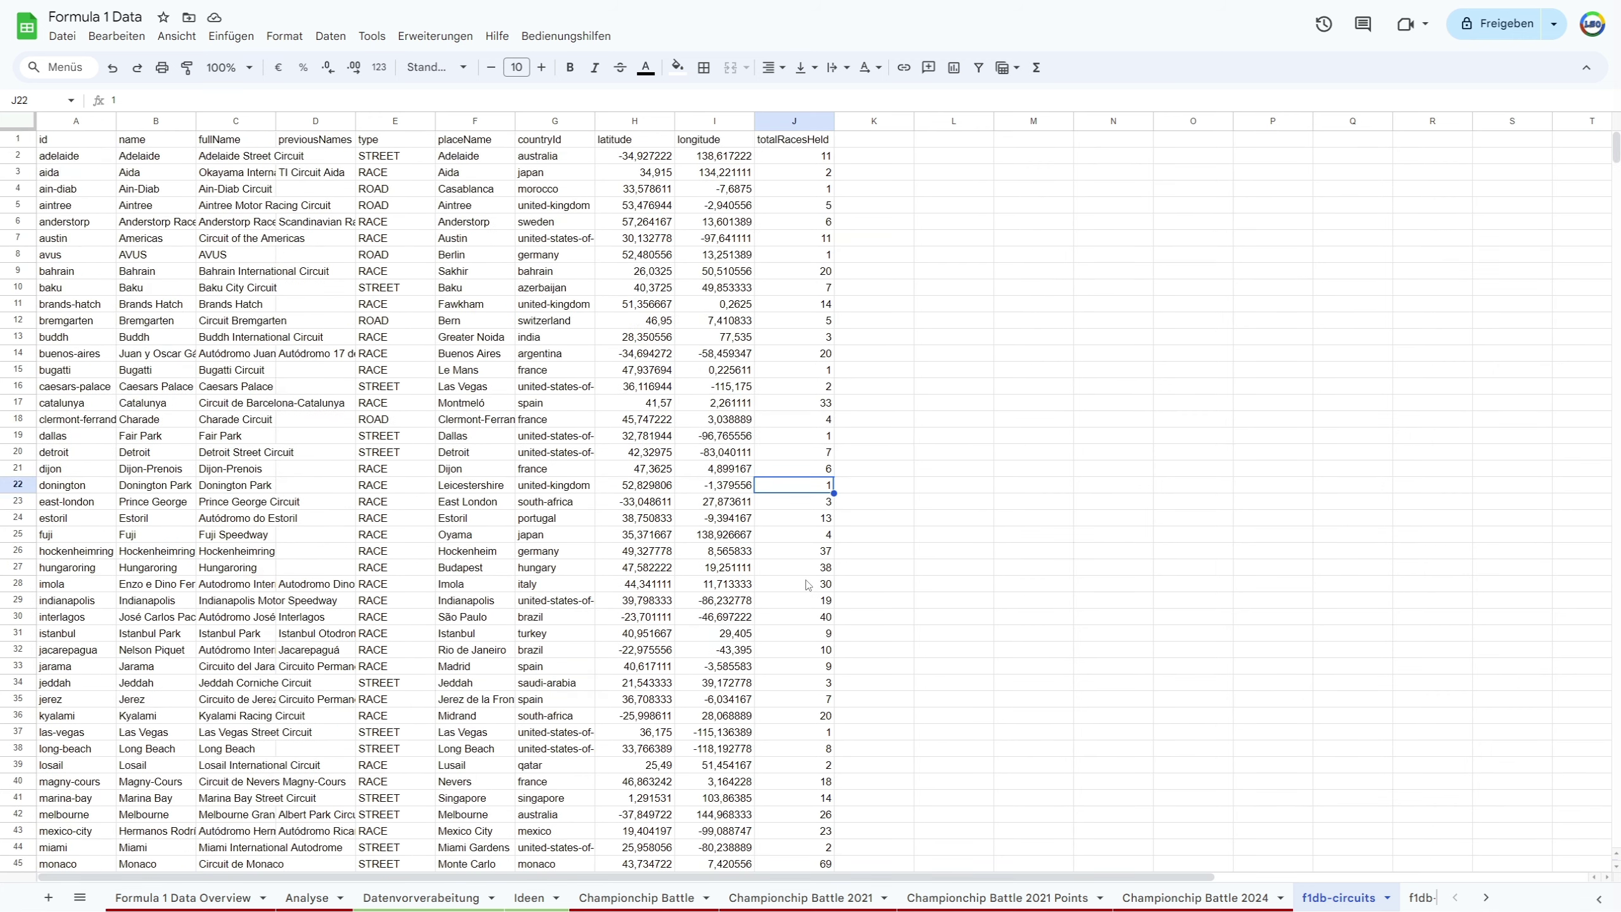